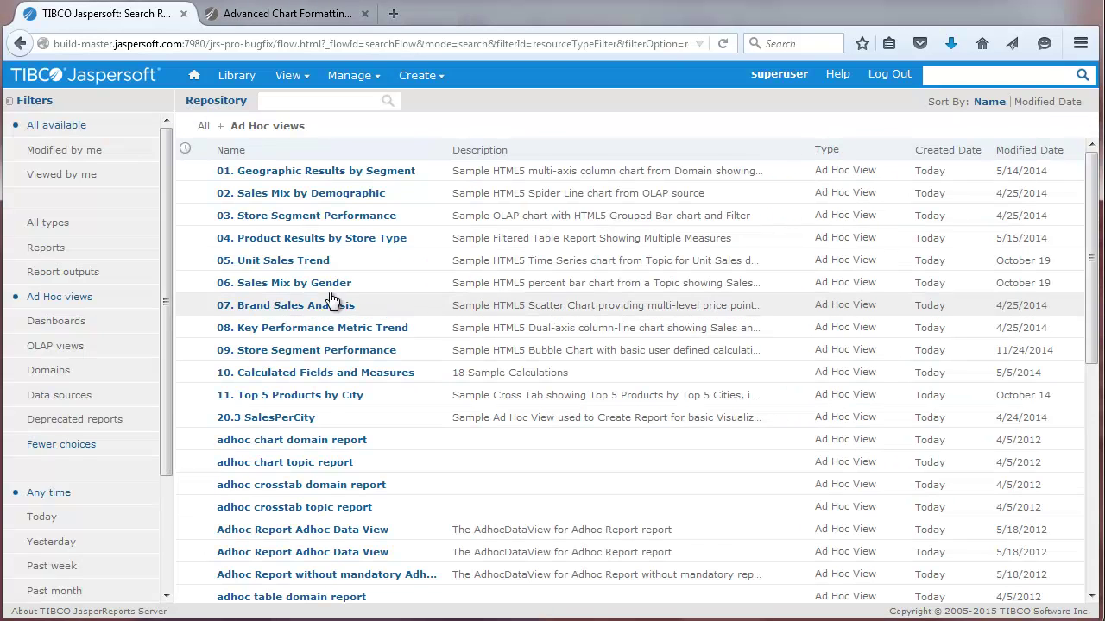
Step: Open the 06. Sales Mix by Gender view's Chart Format dialog on the Advanced properties
{"action": "left_click", "coordinate": [321, 285]}
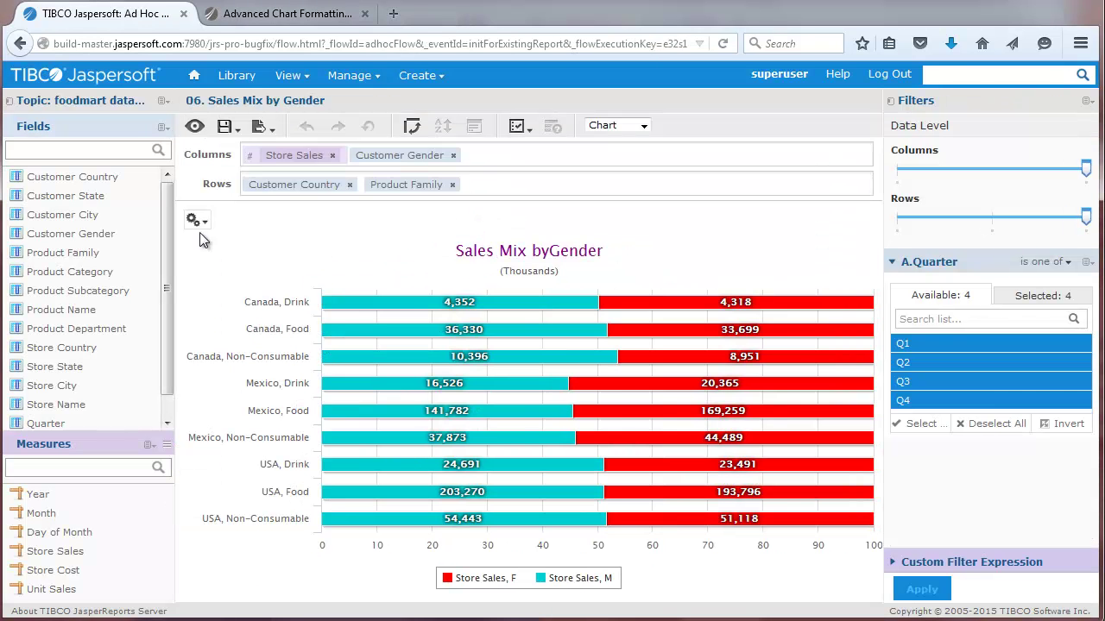
{"action": "left_click", "coordinate": [197, 221]}
{"action": "left_click", "coordinate": [216, 264]}
{"action": "left_click", "coordinate": [616, 245]}
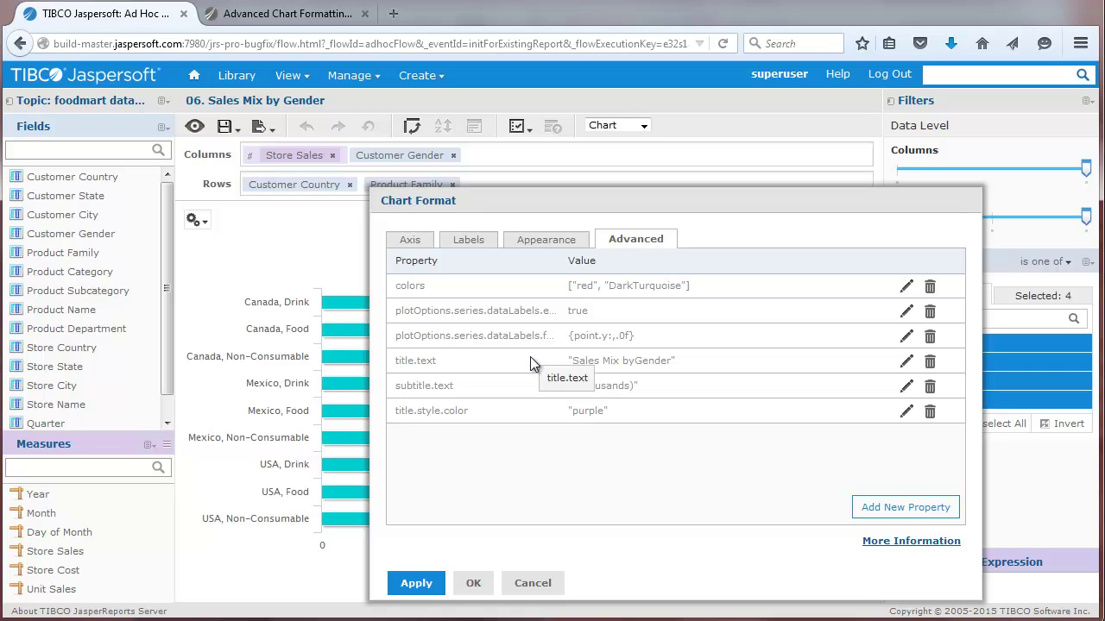
Step: Look up the colors property in the advanced chart formatting documentation
{"action": "left_click", "coordinate": [881, 541]}
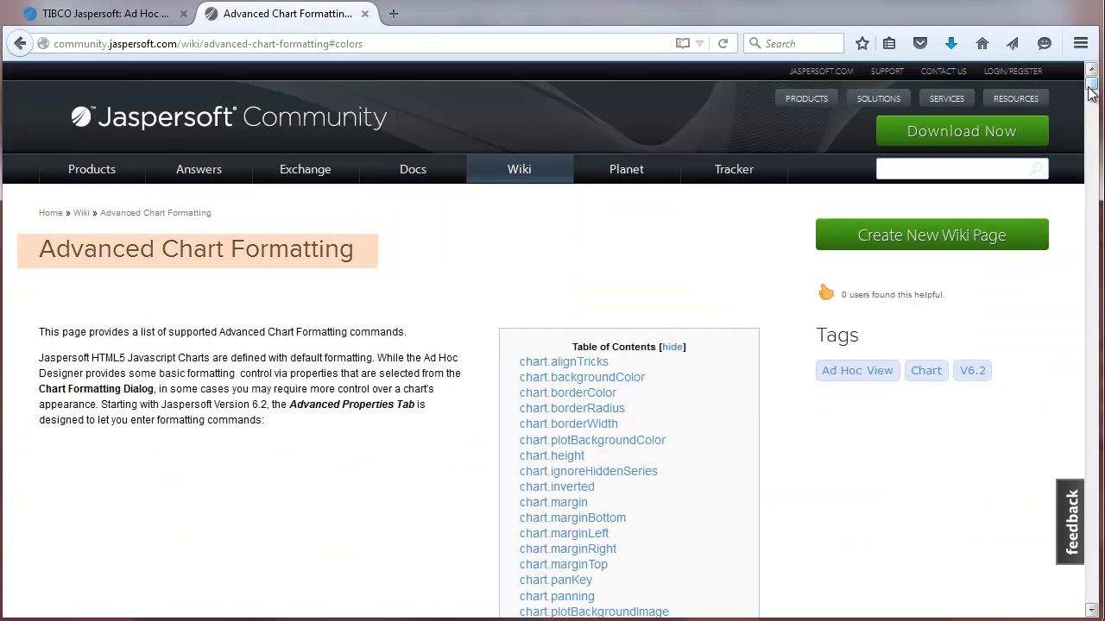
{"action": "left_click_drag", "start_coordinate": [1090, 85], "coordinate": [1090, 88]}
{"action": "scroll", "coordinate": [653, 189], "scroll_direction": "down", "scroll_amount": 8}
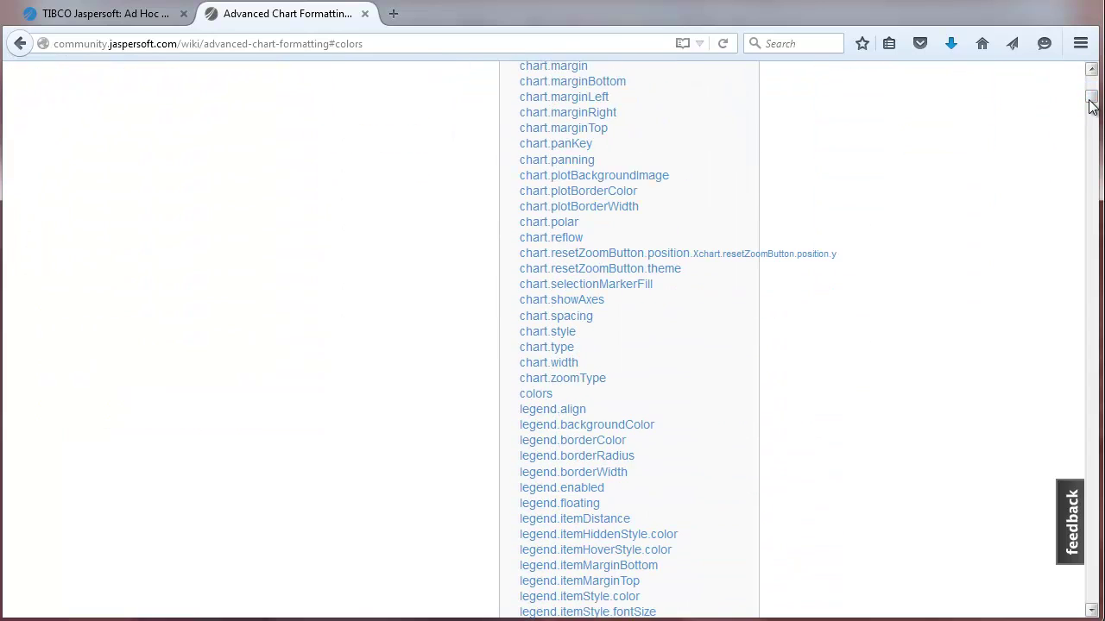
{"action": "left_click", "coordinate": [537, 395]}
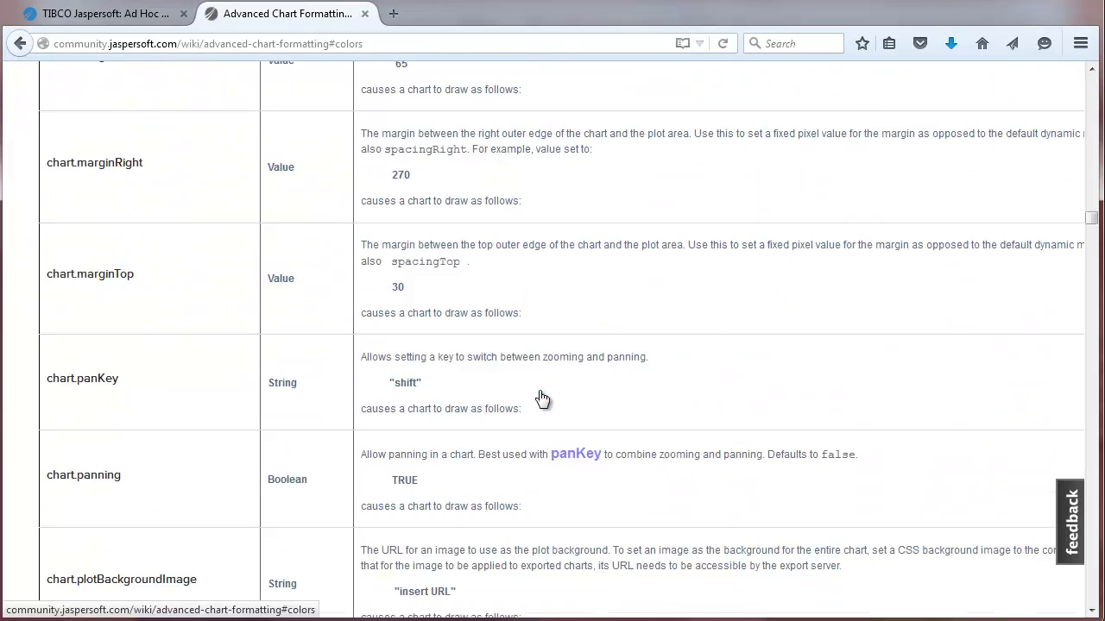
Step: Change the colors value from ["red", "DarkTurquoise"] to ["lime", "DarkTurquoise"] and apply it
{"action": "left_click", "coordinate": [129, 14]}
{"action": "left_click", "coordinate": [604, 289]}
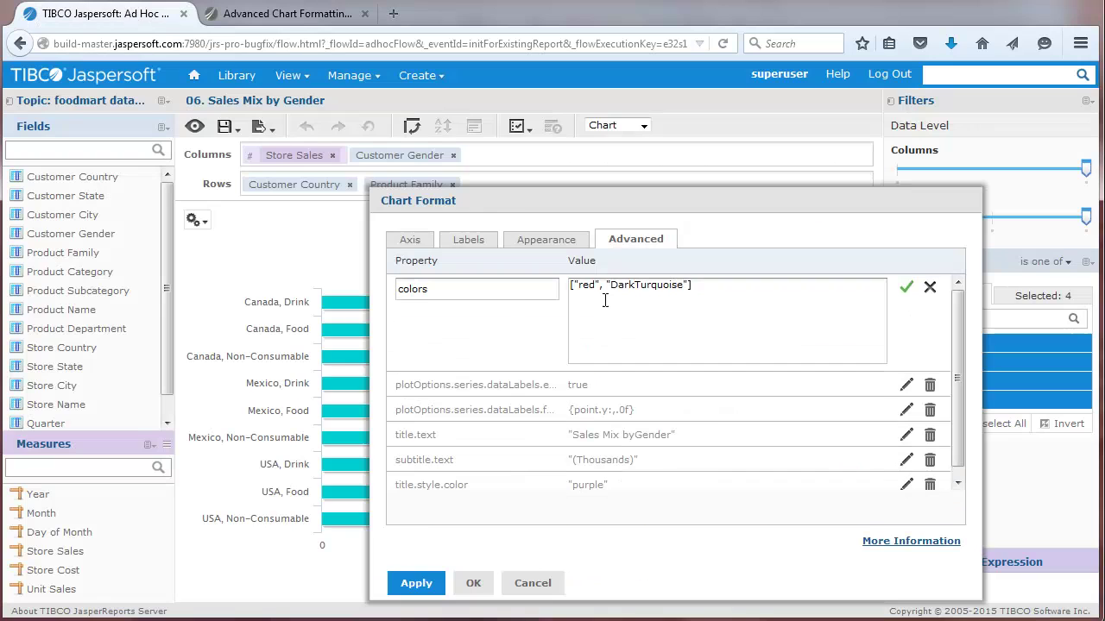
{"action": "double_click", "coordinate": [585, 288]}
{"action": "type", "text": "lime"}
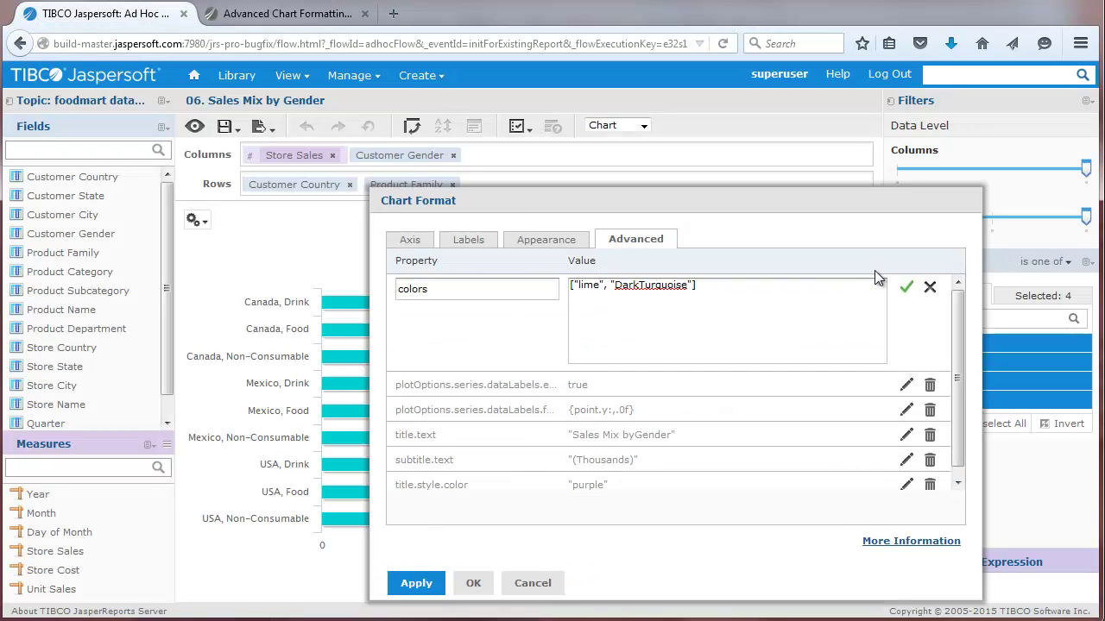
{"action": "left_click", "coordinate": [906, 289]}
{"action": "left_click", "coordinate": [472, 583]}
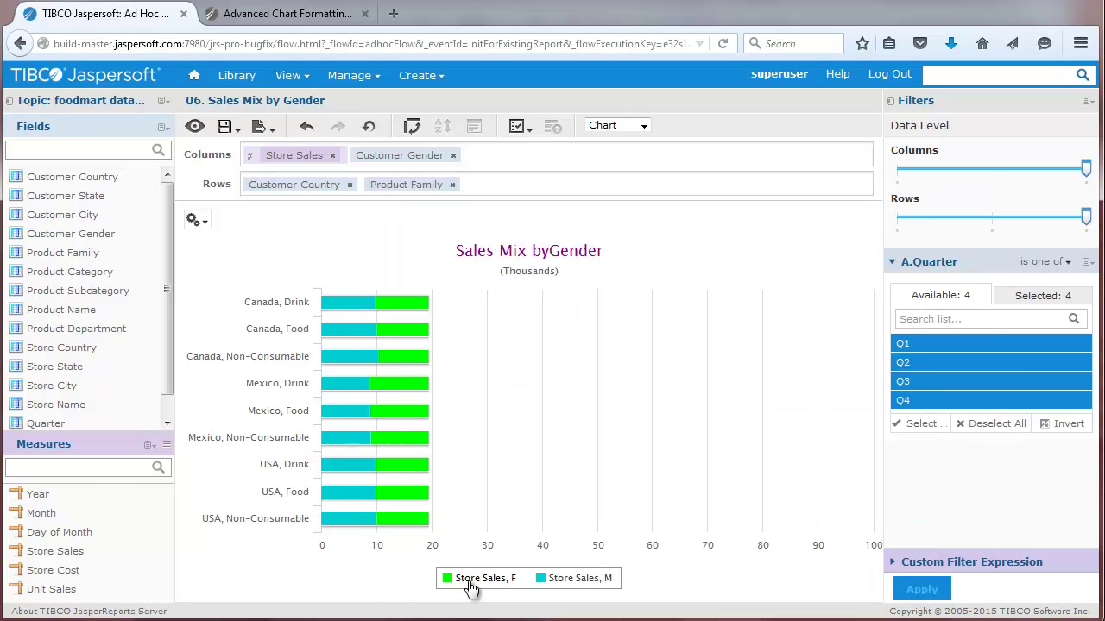
Step: Open 11. Top 5 Products by City and apply a Top N Values filter on Store Sales totals
{"action": "left_click", "coordinate": [192, 74]}
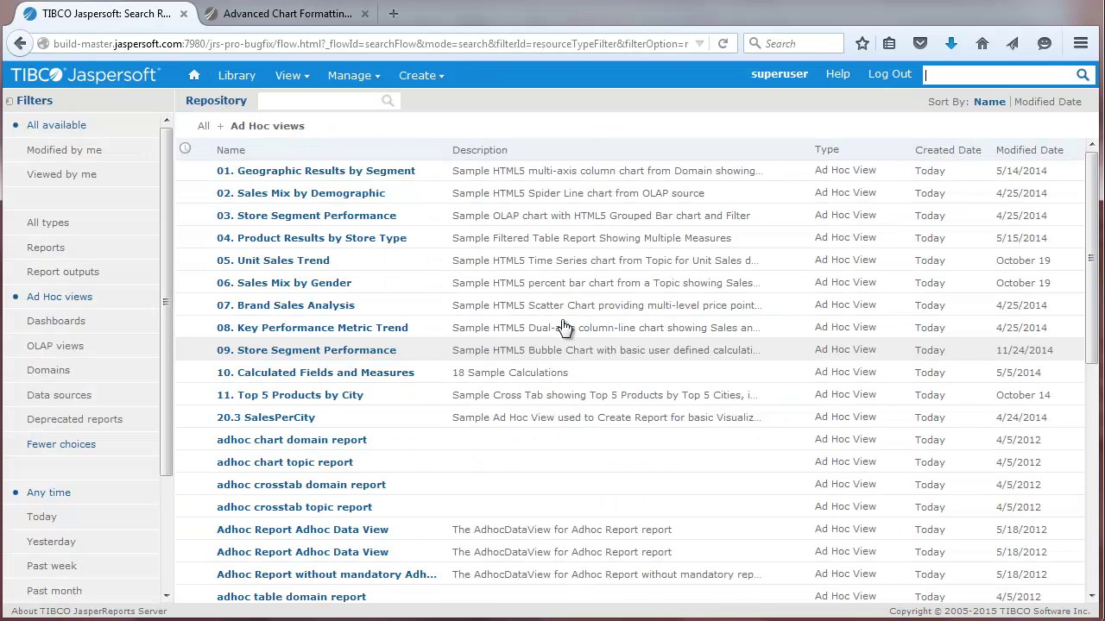
{"action": "left_click", "coordinate": [328, 395]}
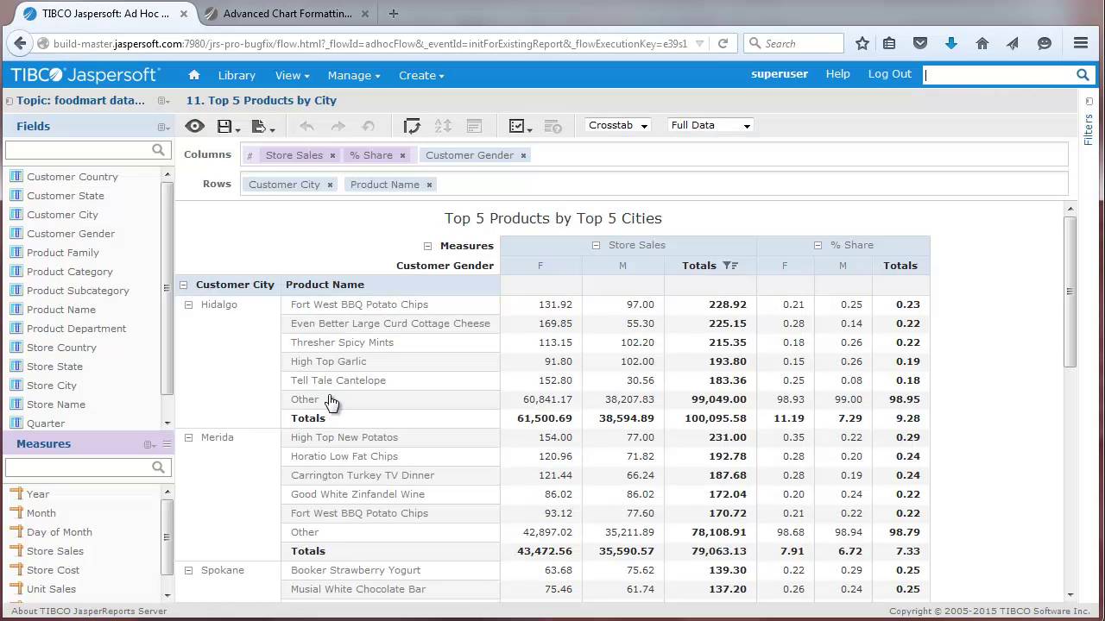
{"action": "left_click", "coordinate": [701, 269]}
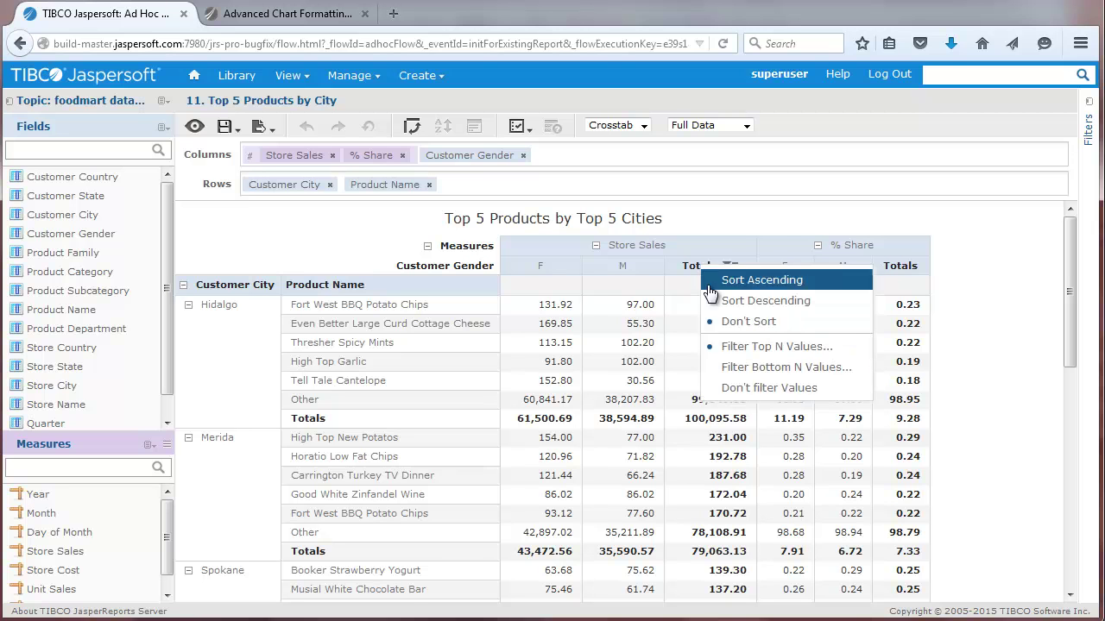
{"action": "left_click", "coordinate": [740, 354]}
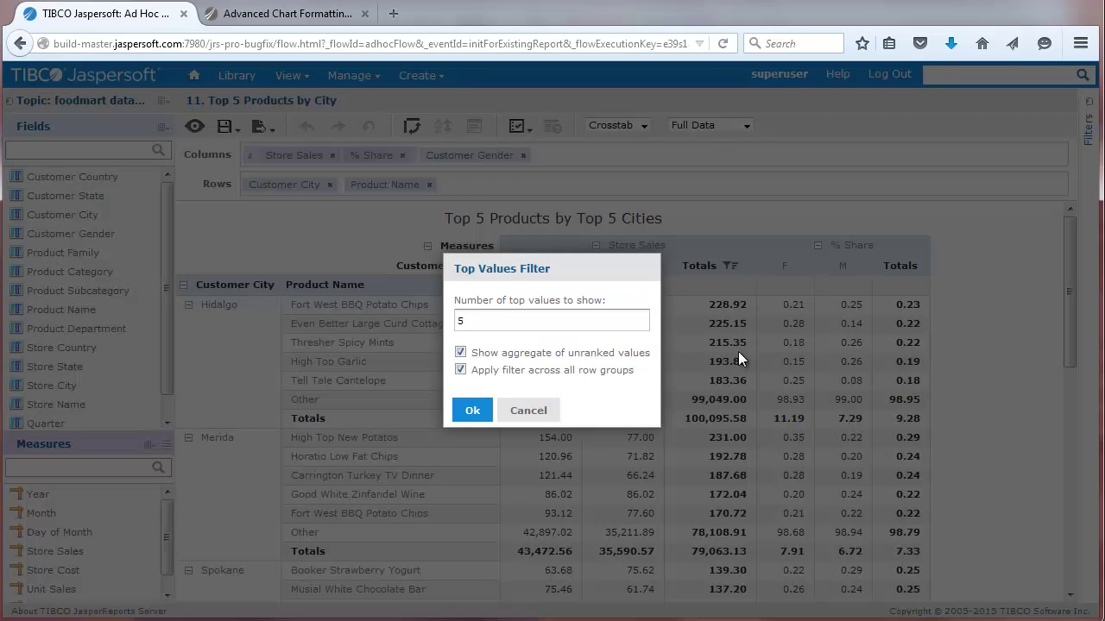
{"action": "double_click", "coordinate": [460, 320]}
{"action": "type", "text": "5"}
{"action": "left_click", "coordinate": [471, 410]}
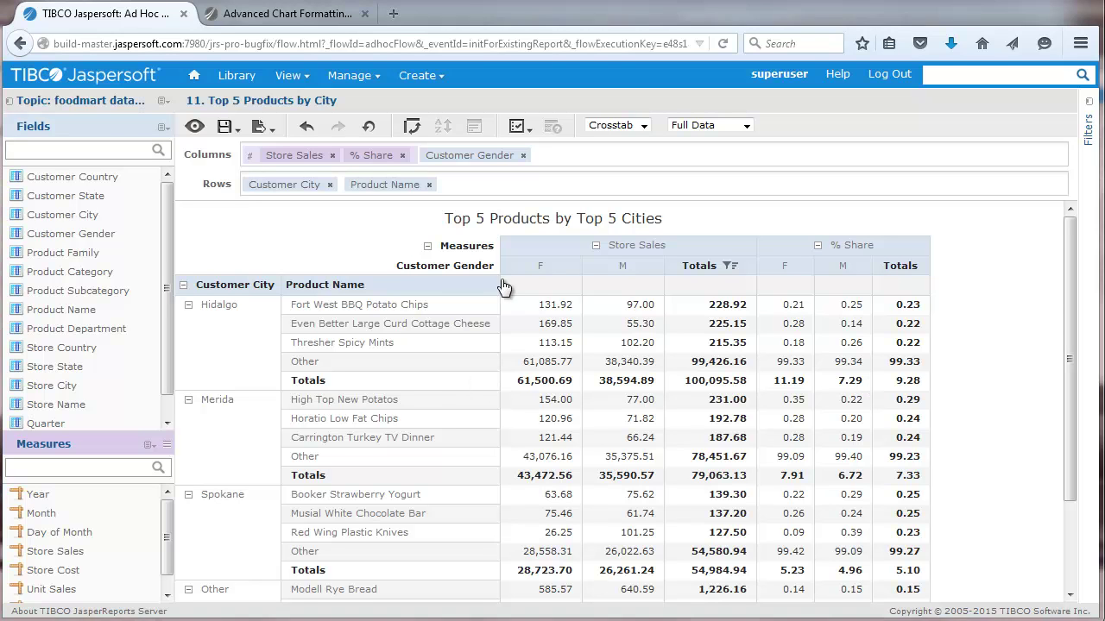
Step: Unmerge the crosstab cells so city and measure names repeat on every row and column
{"action": "left_click", "coordinate": [518, 128]}
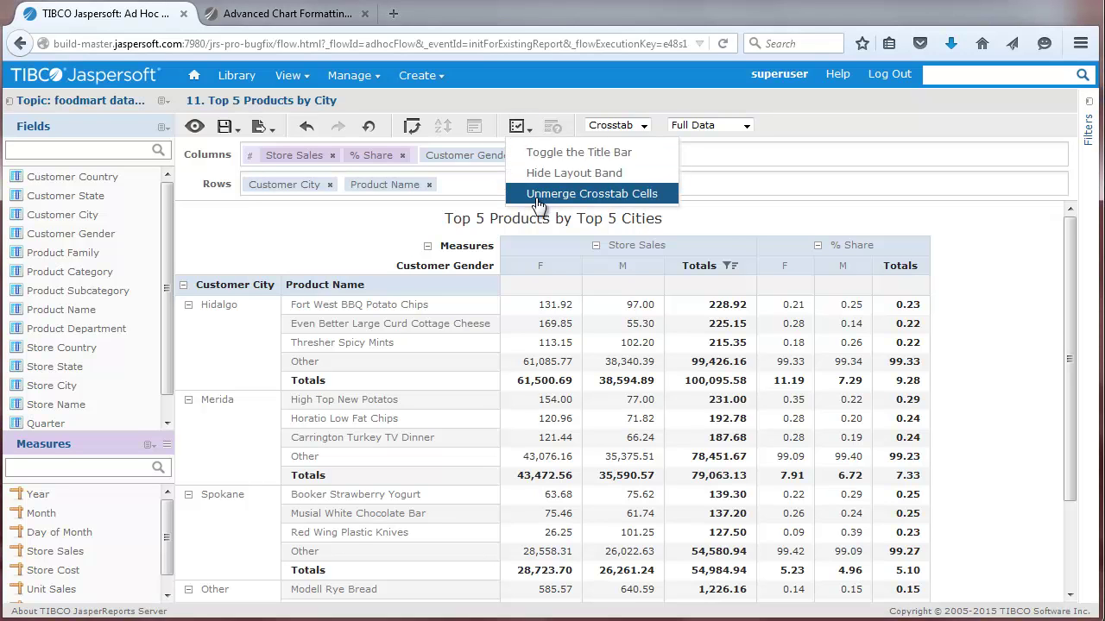
{"action": "left_click", "coordinate": [537, 195]}
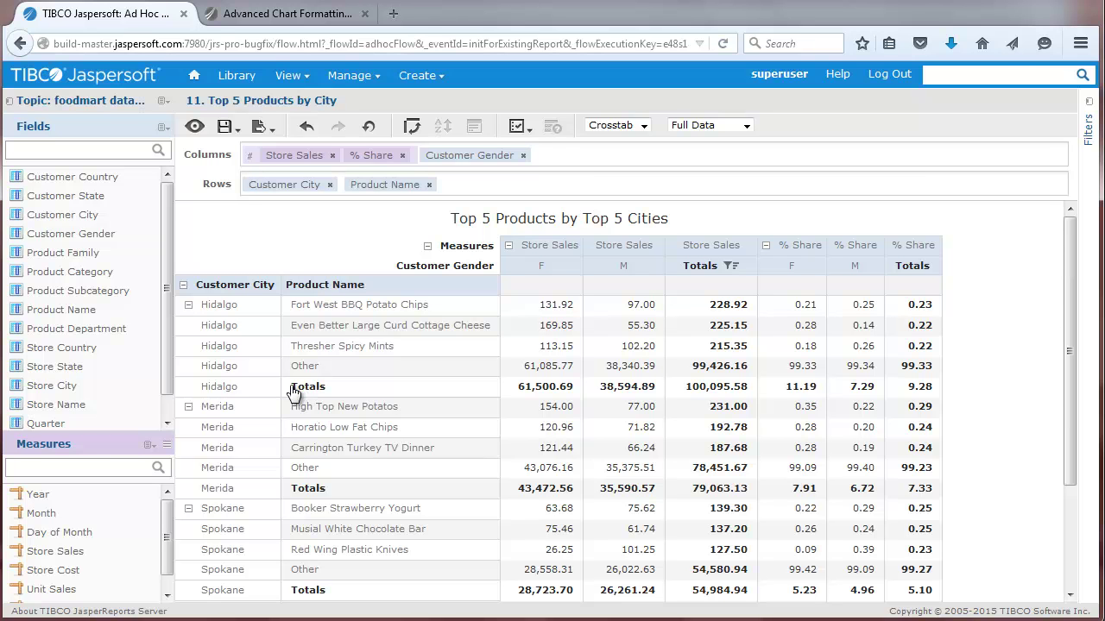
Step: Open 2. Performance Summary Dashboard and drill into Bread sales for WA
{"action": "left_click", "coordinate": [194, 75]}
{"action": "left_click", "coordinate": [561, 445]}
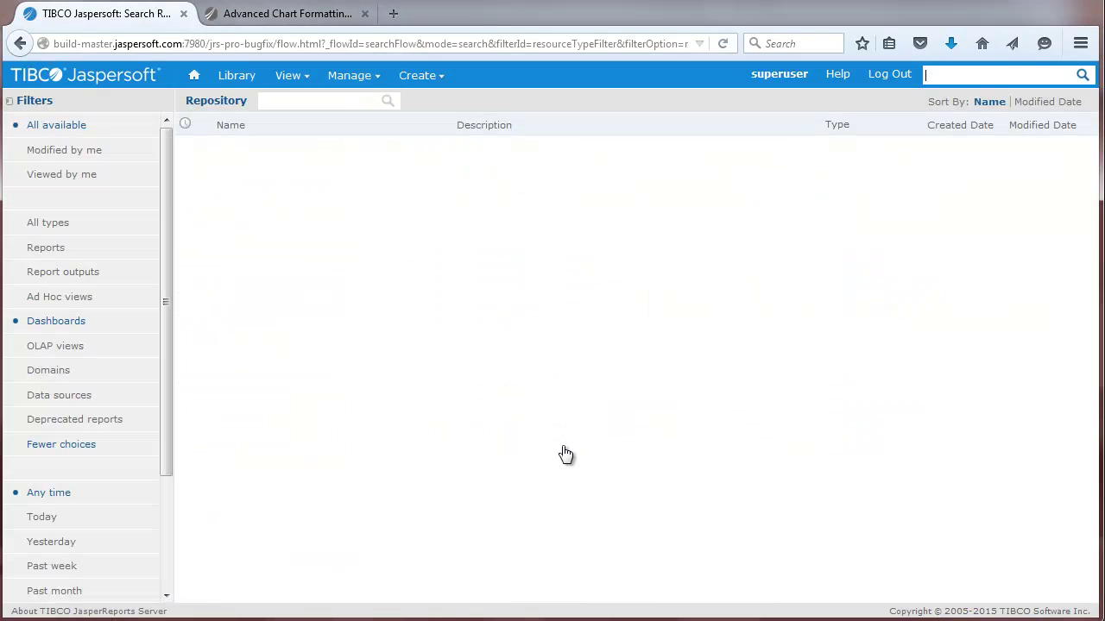
{"action": "left_click", "coordinate": [359, 192]}
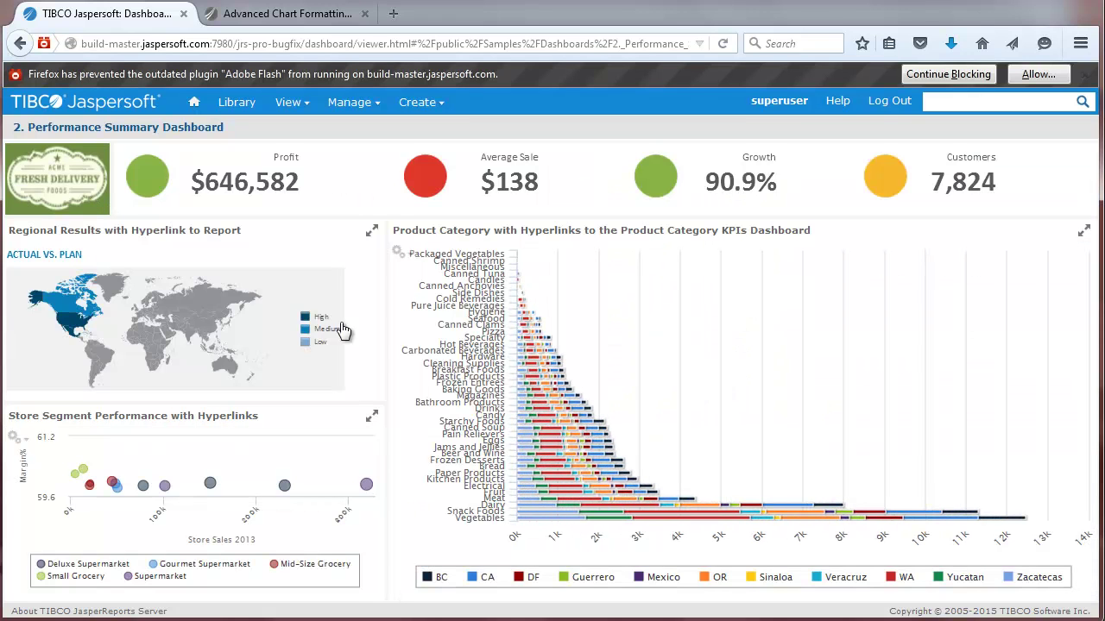
{"action": "mouse_move", "coordinate": [551, 471]}
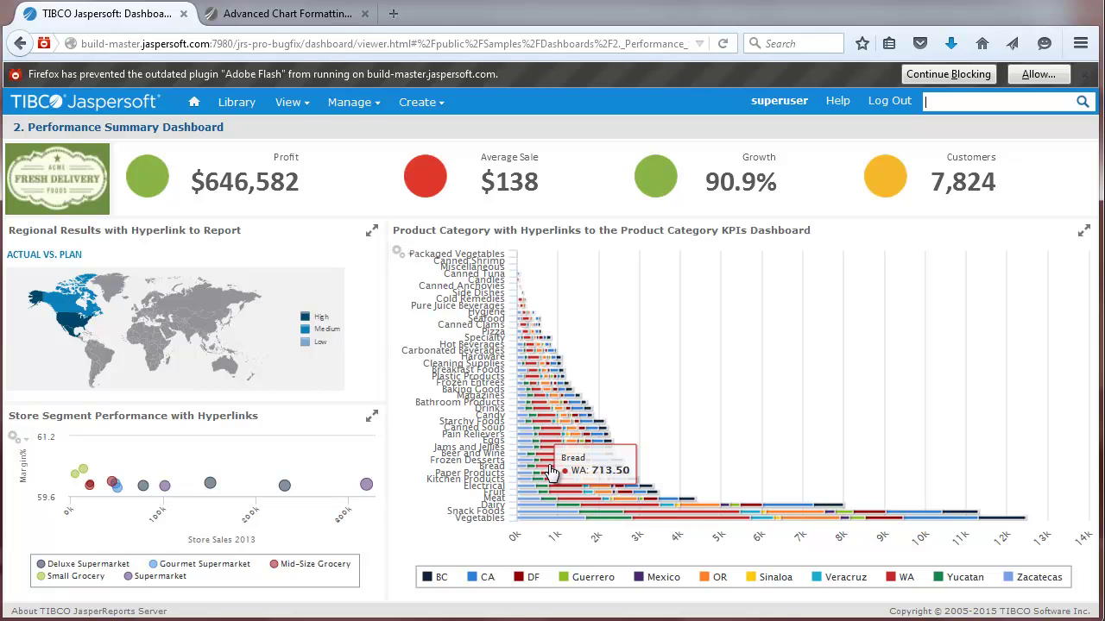
{"action": "left_click", "coordinate": [550, 471]}
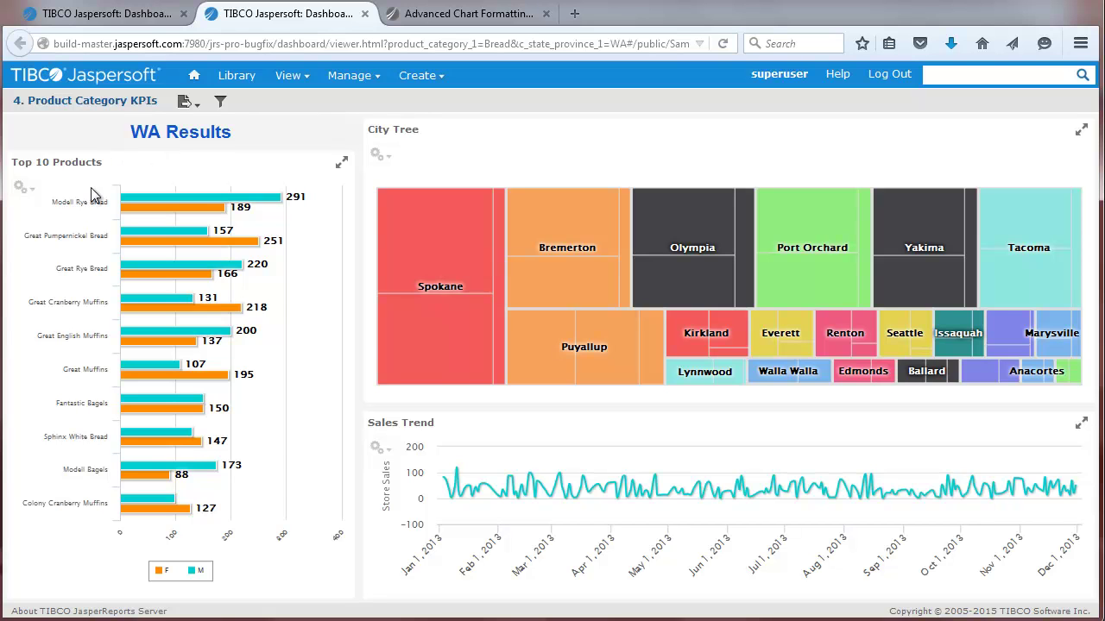
Step: Drill into Spokane in the city treemap, then filter the product category to Beer and Wine
{"action": "left_click", "coordinate": [436, 229]}
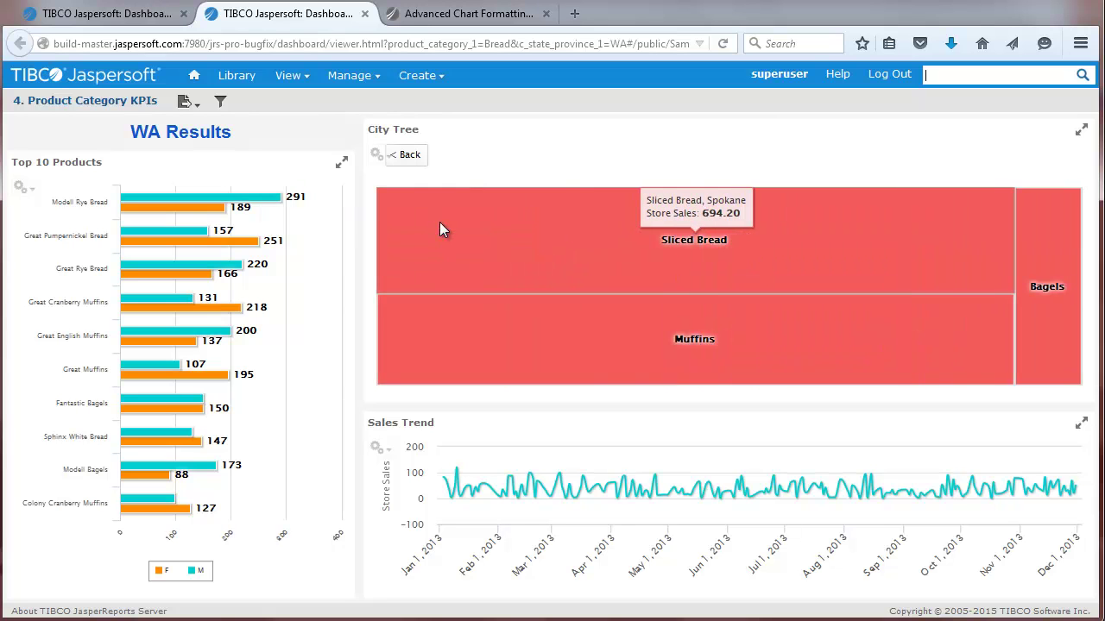
{"action": "left_click", "coordinate": [407, 155]}
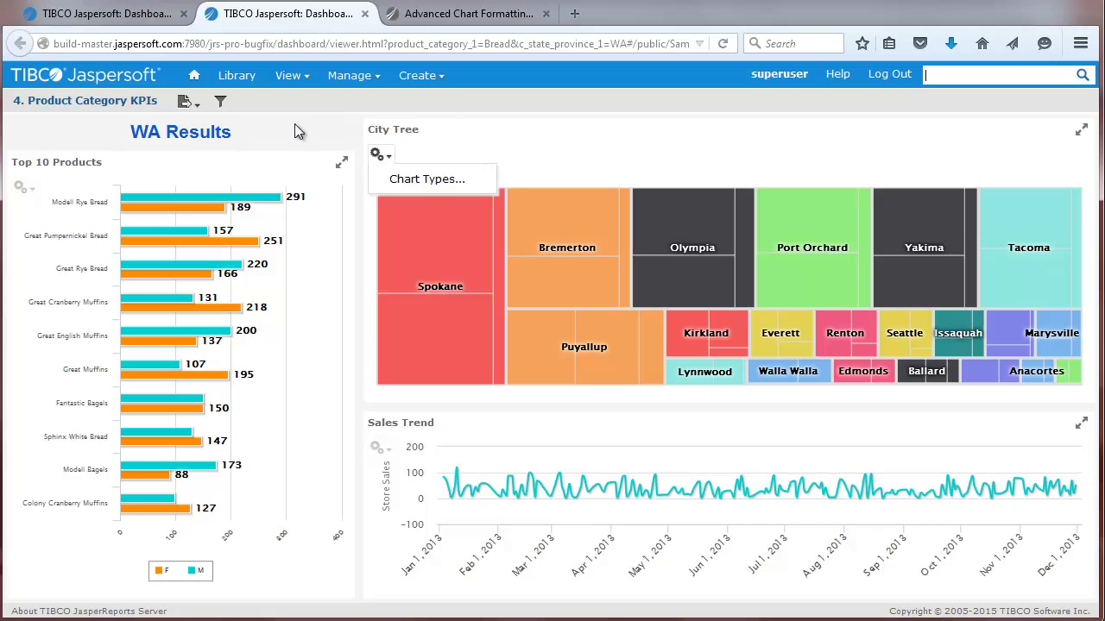
{"action": "left_click", "coordinate": [220, 101]}
{"action": "left_click", "coordinate": [595, 156]}
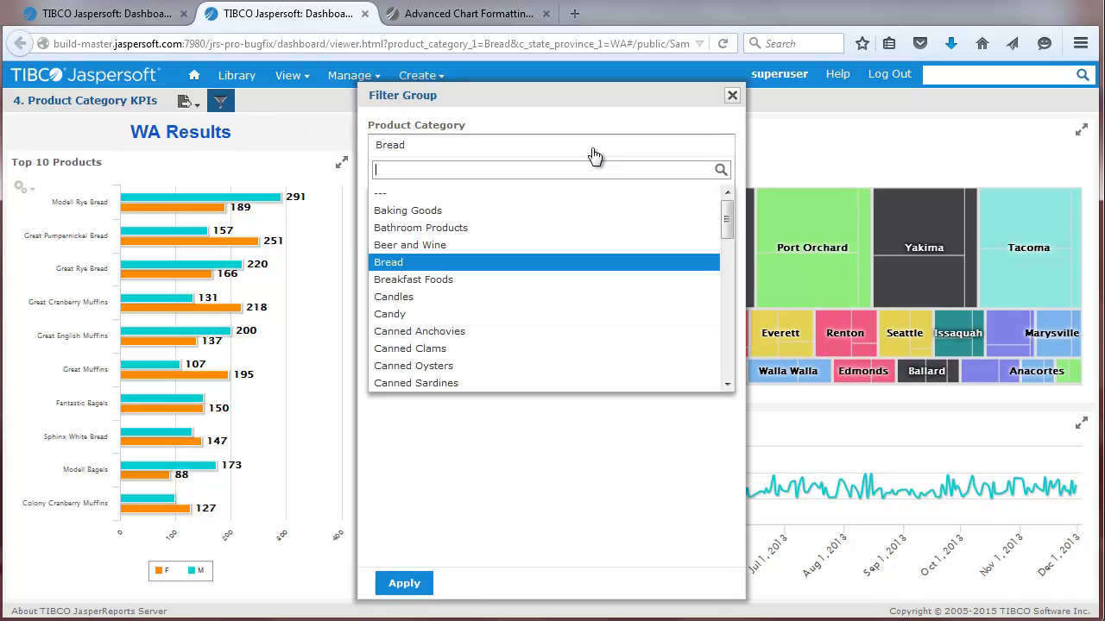
{"action": "left_click", "coordinate": [515, 246]}
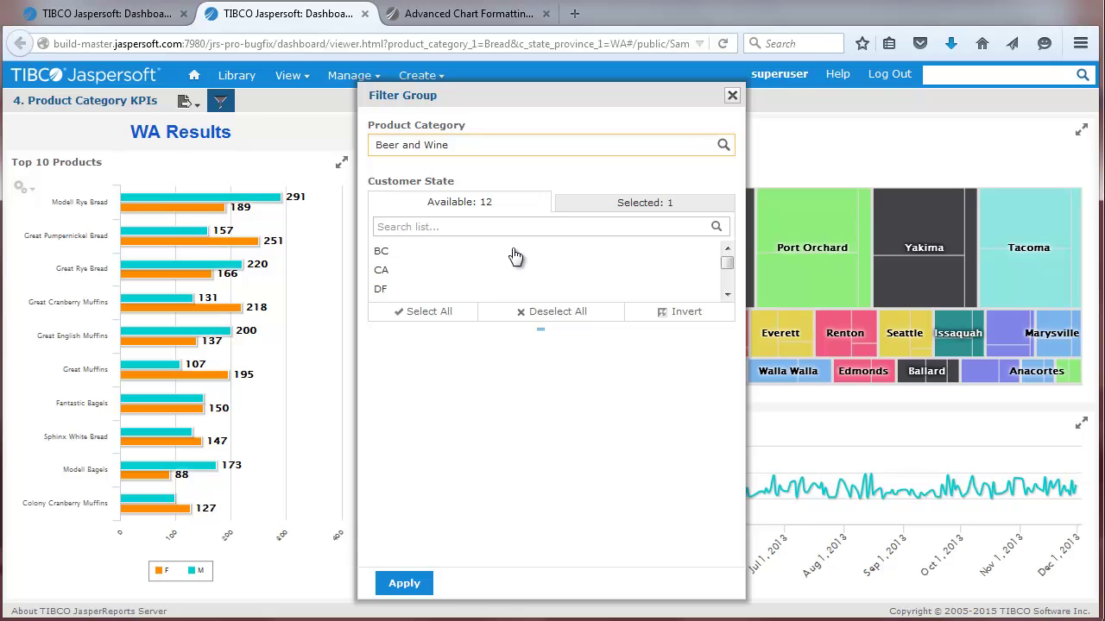
{"action": "left_click", "coordinate": [732, 96]}
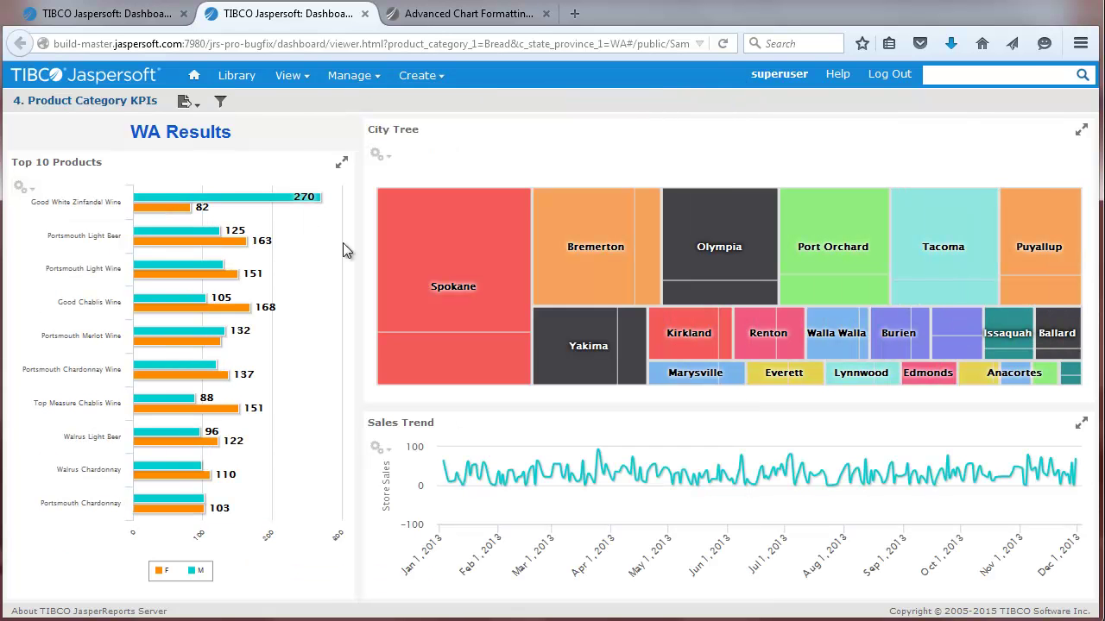
Step: Export the dashboard as a PDF and open the downloaded file
{"action": "left_click", "coordinate": [200, 111]}
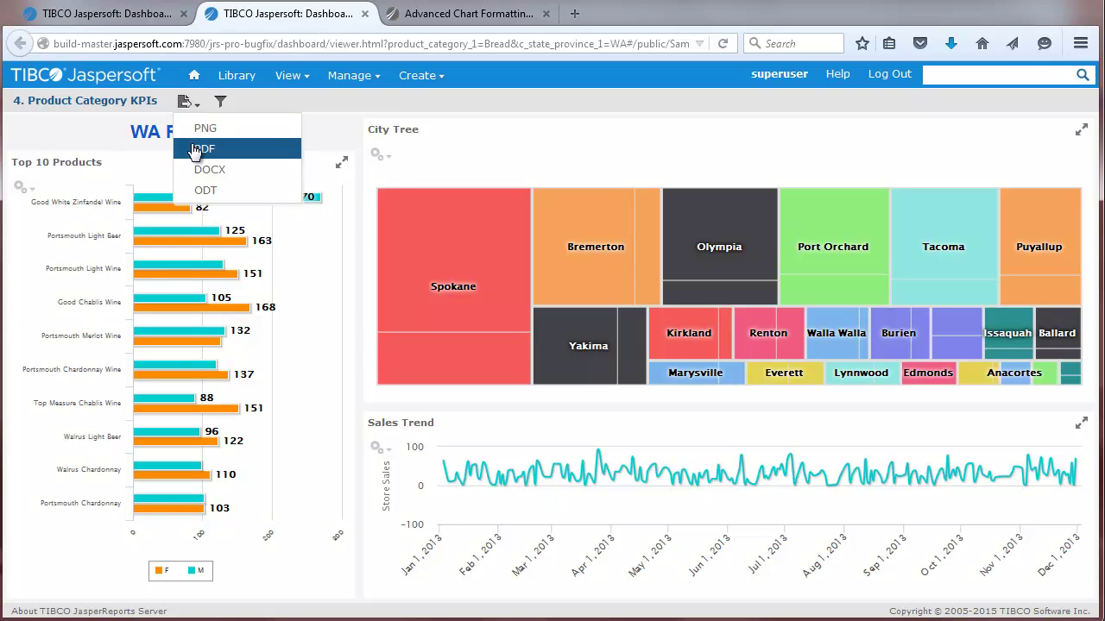
{"action": "left_click", "coordinate": [195, 152]}
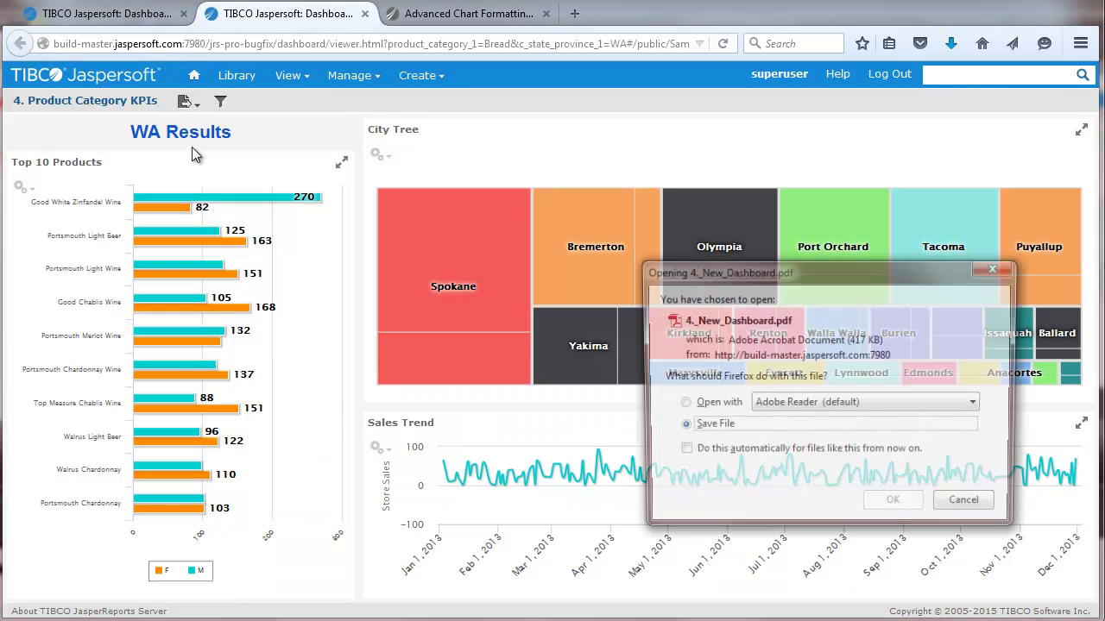
{"action": "left_click", "coordinate": [680, 403]}
{"action": "left_click", "coordinate": [895, 506]}
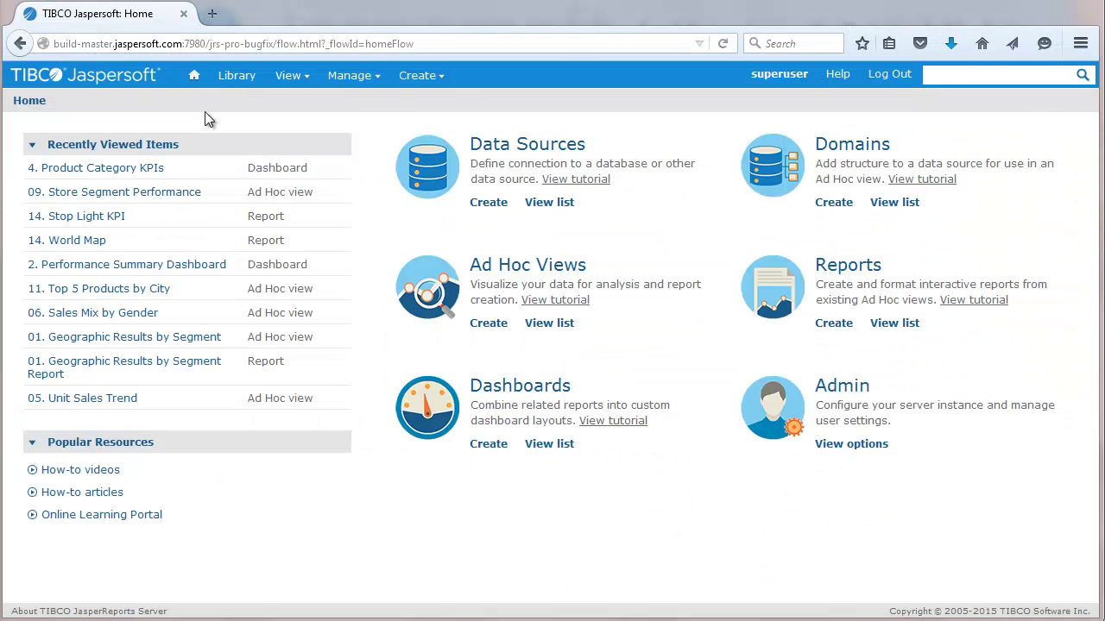
Step: Start an export of the Organization tenant from organization management
{"action": "left_click", "coordinate": [333, 98]}
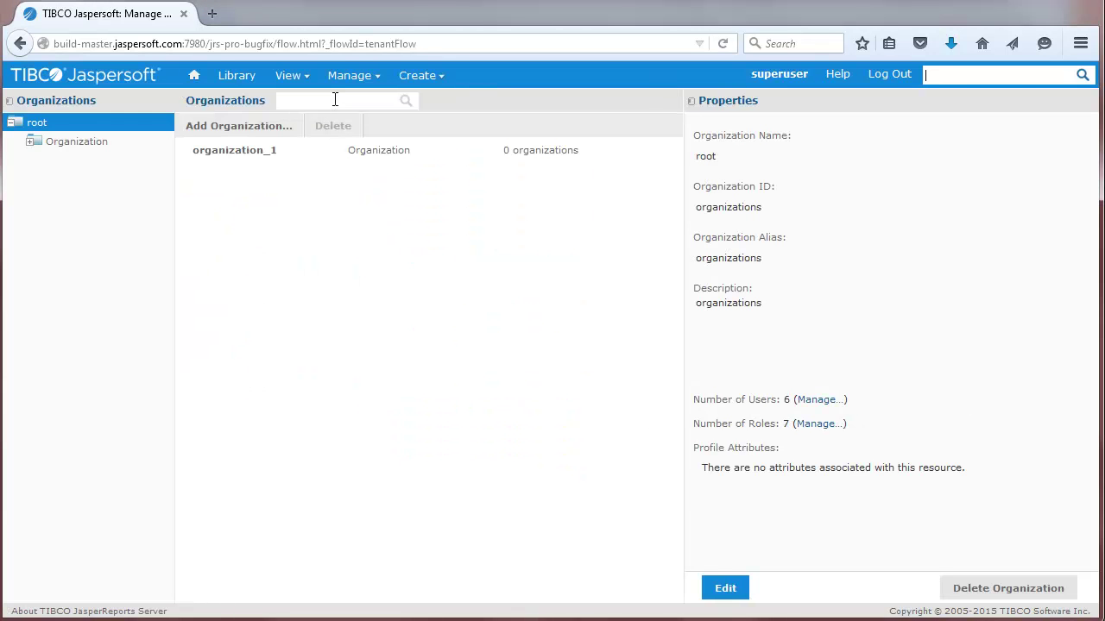
{"action": "left_click", "coordinate": [31, 145]}
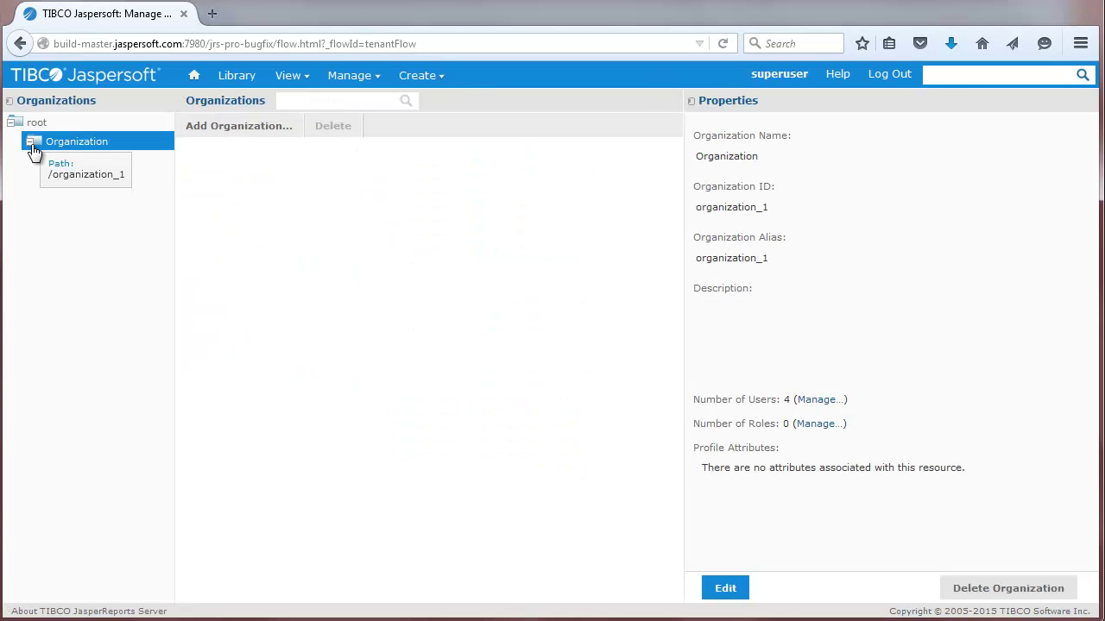
{"action": "right_click", "coordinate": [83, 151]}
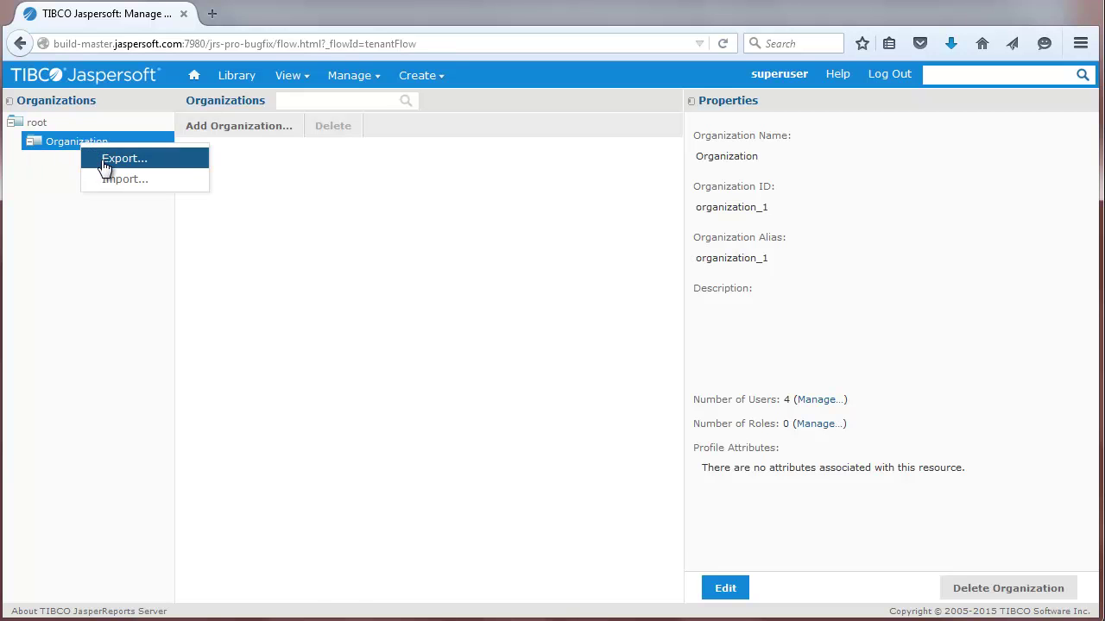
{"action": "left_click", "coordinate": [103, 161]}
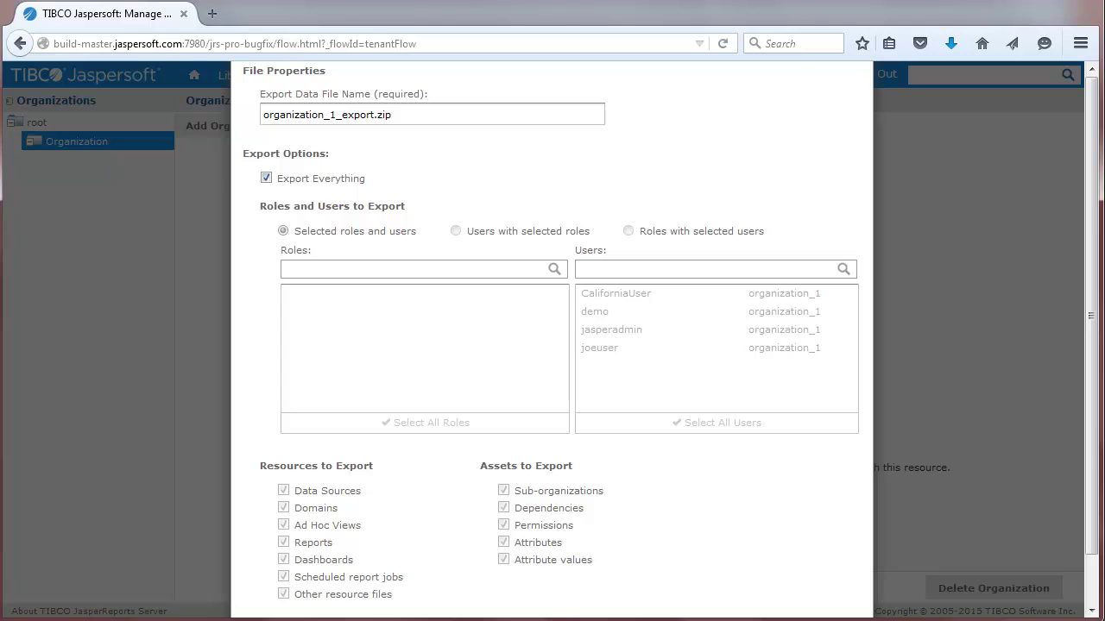
Step: Limit the export to Reports only, excluding sub-organizations, dependencies, permissions and attributes
{"action": "left_click", "coordinate": [266, 178]}
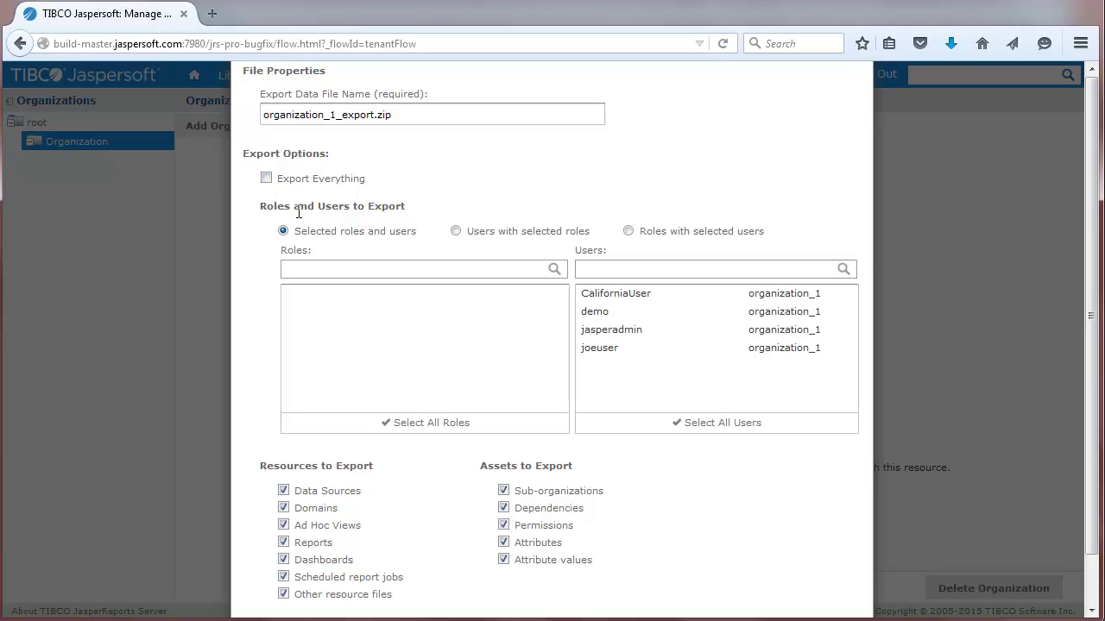
{"action": "left_click", "coordinate": [283, 490]}
{"action": "left_click", "coordinate": [283, 507]}
{"action": "left_click", "coordinate": [283, 559]}
{"action": "left_click", "coordinate": [283, 577]}
{"action": "left_click", "coordinate": [283, 593]}
{"action": "left_click", "coordinate": [503, 525]}
{"action": "left_click", "coordinate": [503, 542]}
{"action": "scroll", "coordinate": [446, 532], "scroll_direction": "down", "scroll_amount": 1}
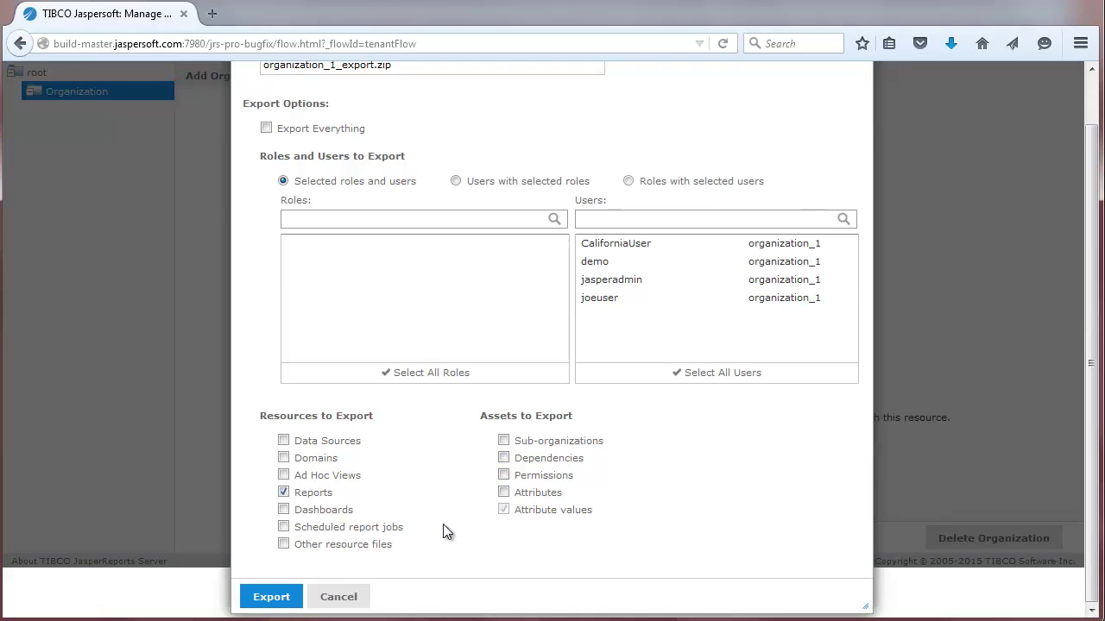
Step: Run the export despite broken dependencies and save organization_1_export.zip
{"action": "left_click", "coordinate": [266, 602]}
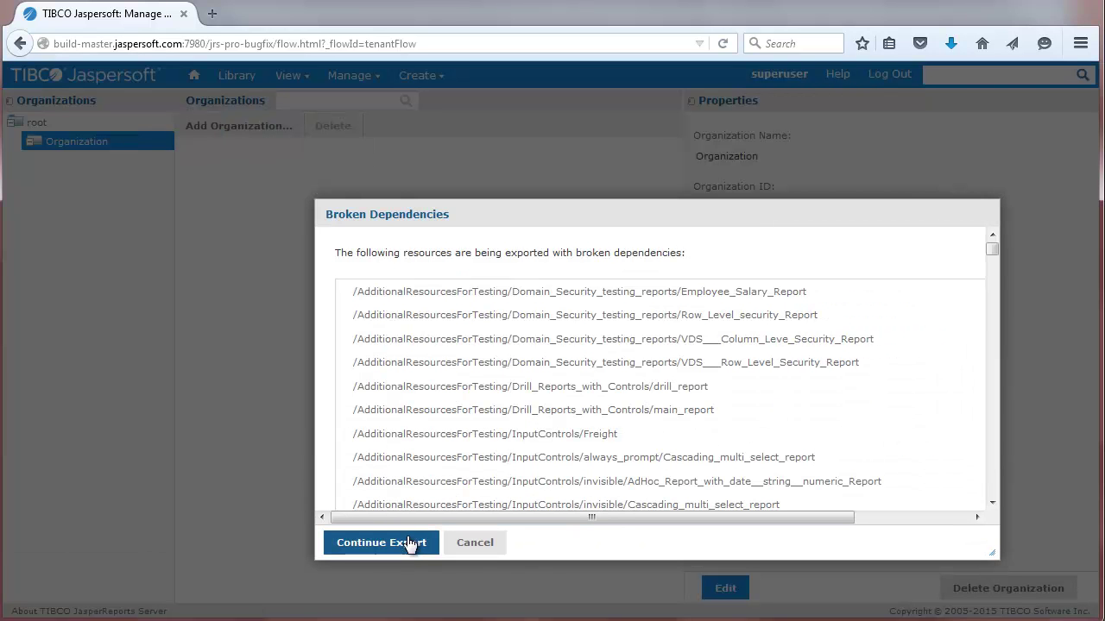
{"action": "left_click", "coordinate": [406, 544]}
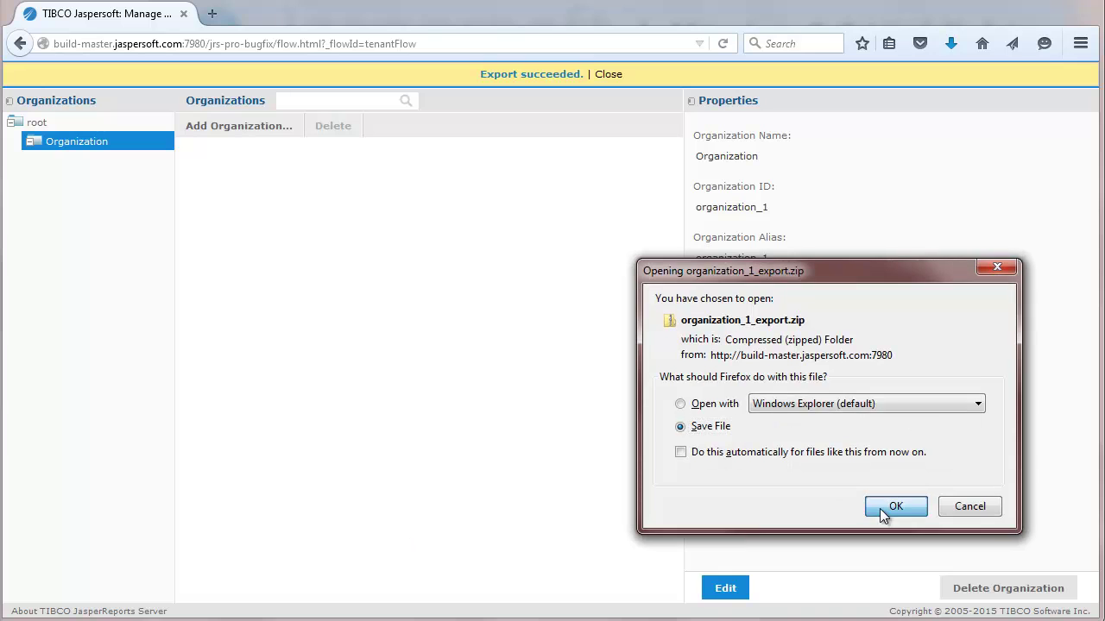
{"action": "left_click", "coordinate": [884, 509]}
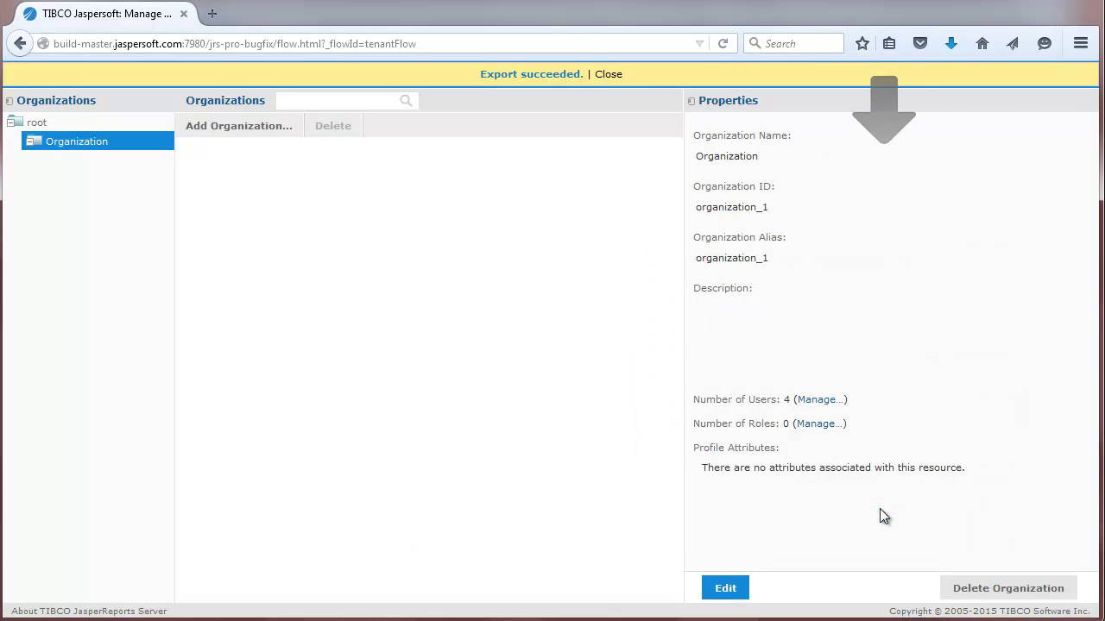
Step: Create a new organization named Demo under root
{"action": "left_click", "coordinate": [598, 77]}
{"action": "left_click", "coordinate": [37, 122]}
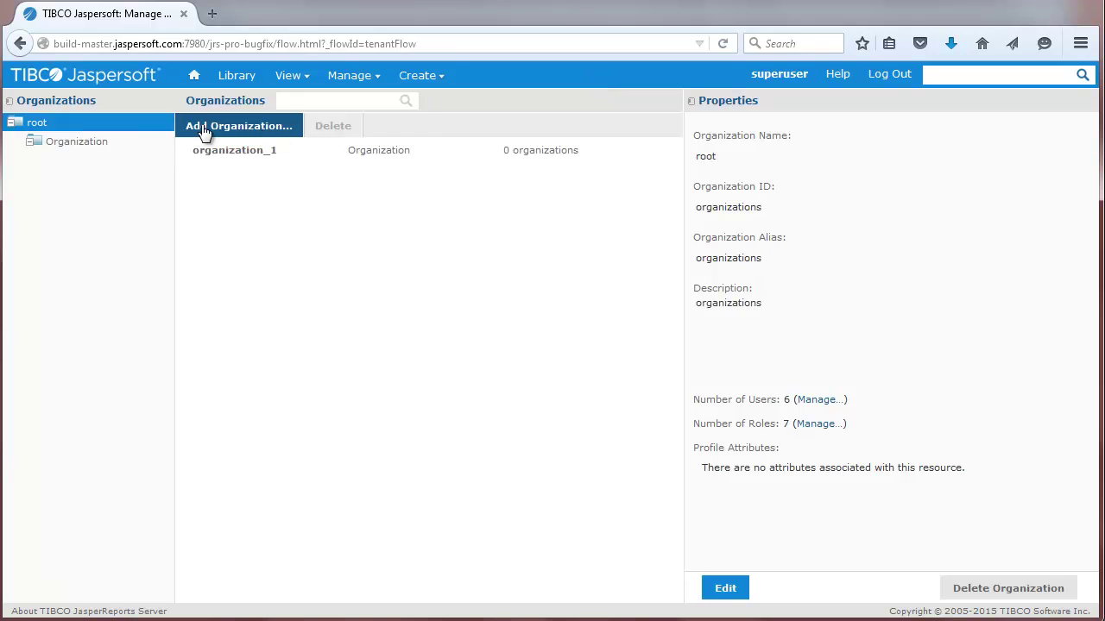
{"action": "left_click", "coordinate": [202, 125]}
{"action": "left_click", "coordinate": [450, 233]}
{"action": "type", "text": "Demo"}
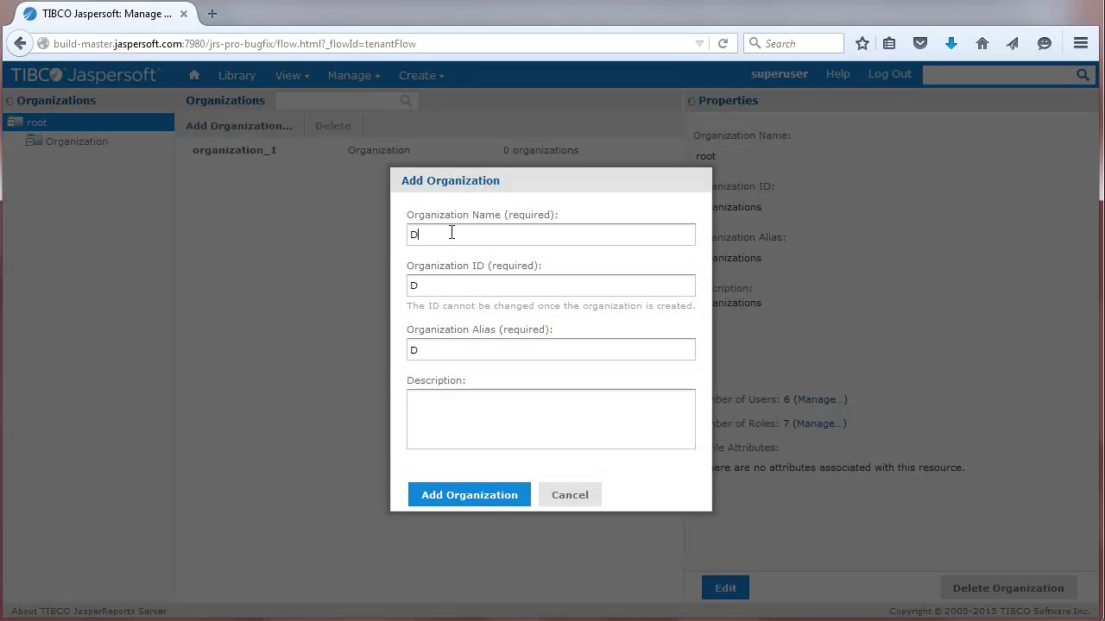
{"action": "left_click", "coordinate": [488, 502]}
Step: Import organization_1_export.zip into Demo, merging content and including broken dependencies
{"action": "right_click", "coordinate": [148, 144]}
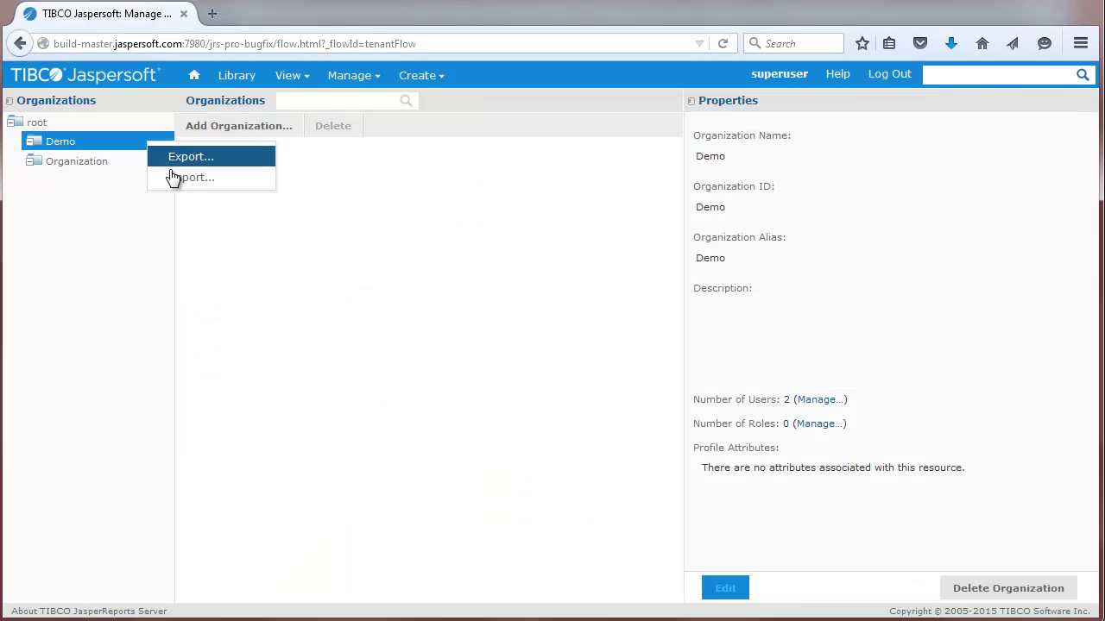
{"action": "left_click", "coordinate": [173, 179]}
{"action": "left_click", "coordinate": [415, 298]}
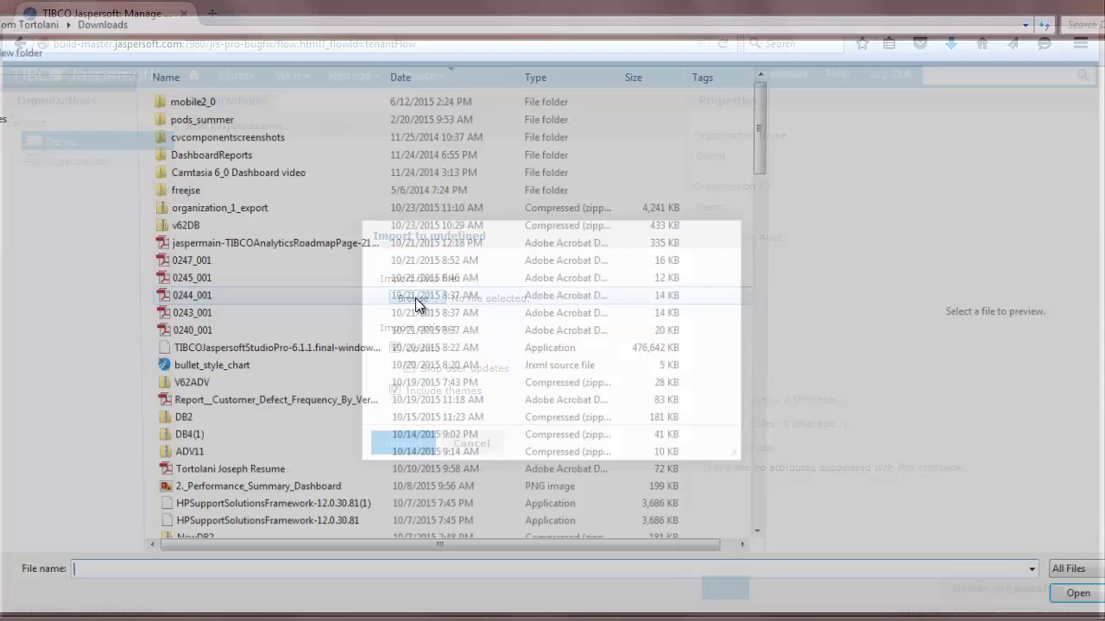
{"action": "left_click", "coordinate": [389, 437]}
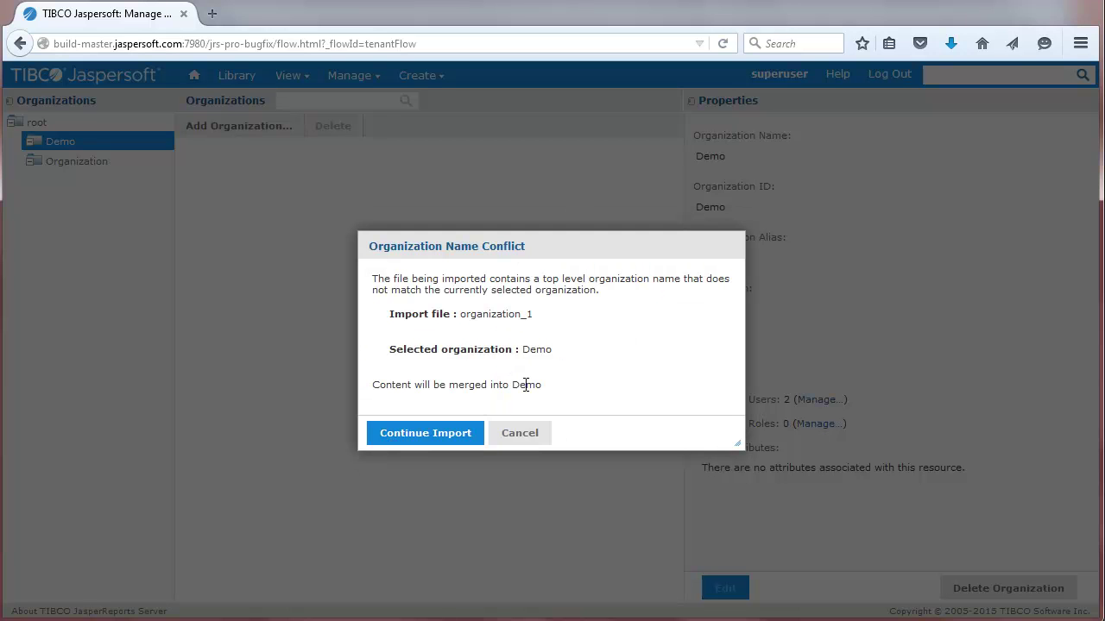
{"action": "left_click", "coordinate": [455, 433]}
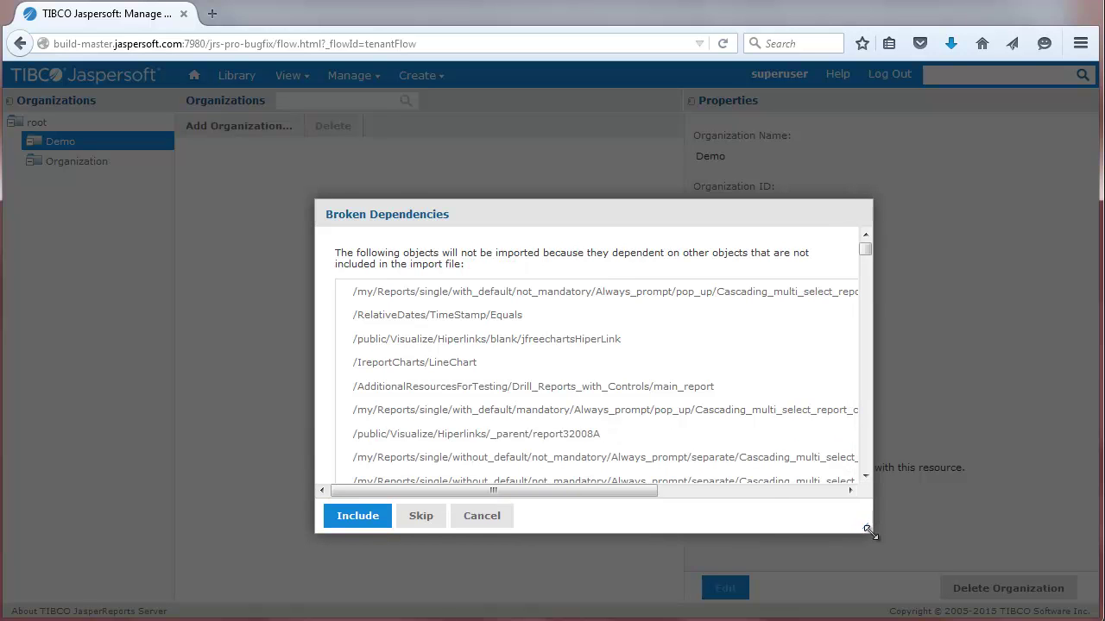
{"action": "left_click", "coordinate": [370, 523]}
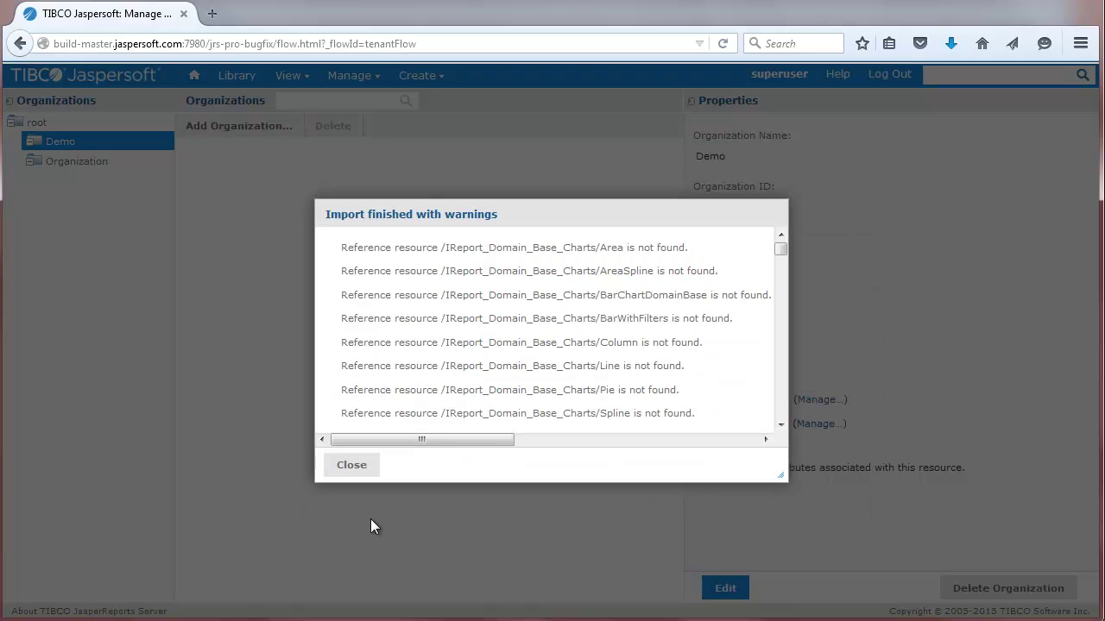
{"action": "left_click", "coordinate": [357, 461]}
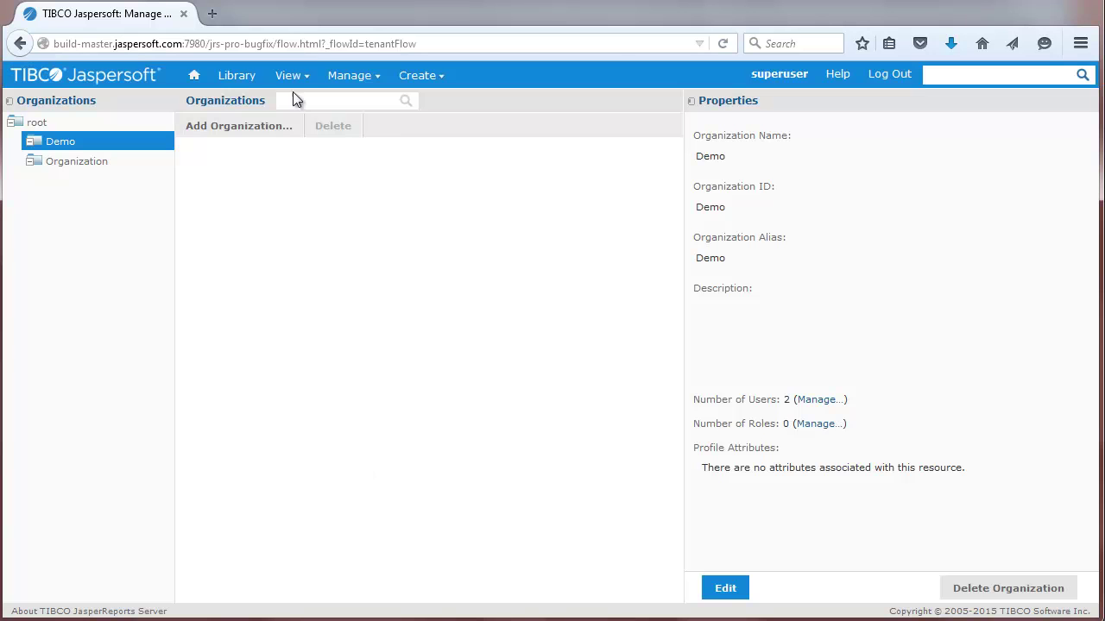
Step: Browse the Demo organization's folders under Organizations in the repository, then return Home
{"action": "mouse_move", "coordinate": [306, 76]}
{"action": "left_click", "coordinate": [307, 125]}
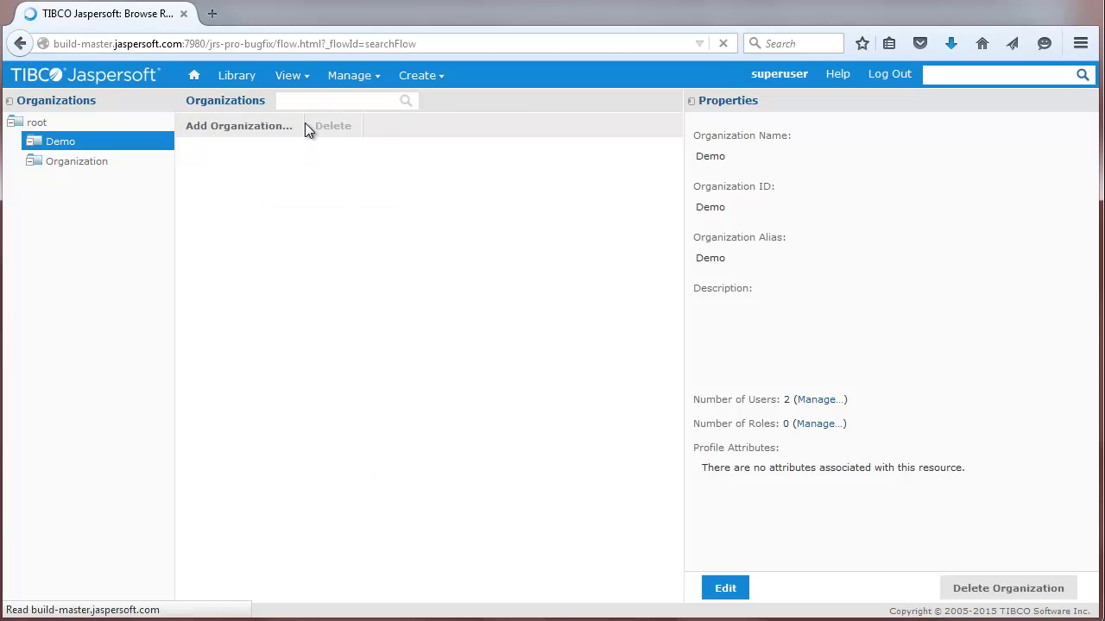
{"action": "left_click", "coordinate": [31, 145]}
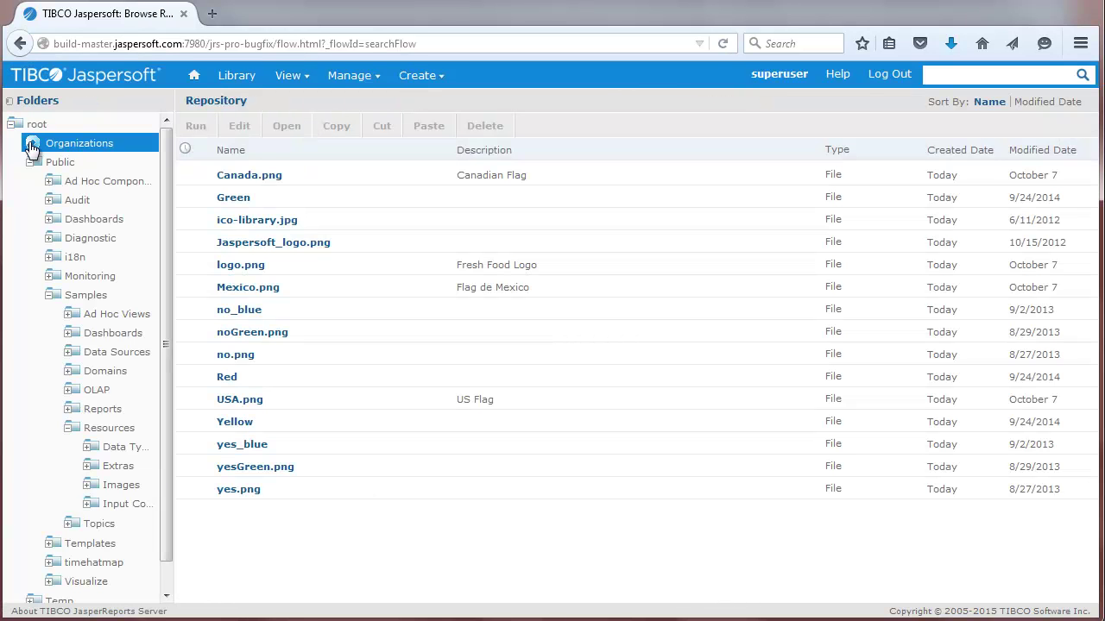
{"action": "left_click", "coordinate": [52, 163]}
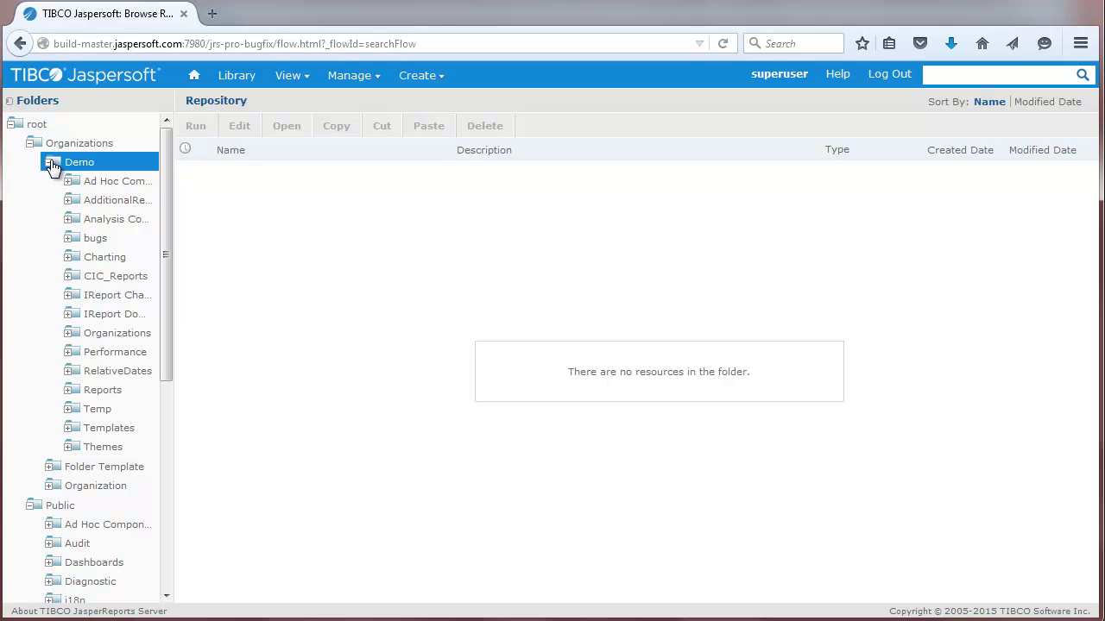
{"action": "left_click", "coordinate": [194, 75]}
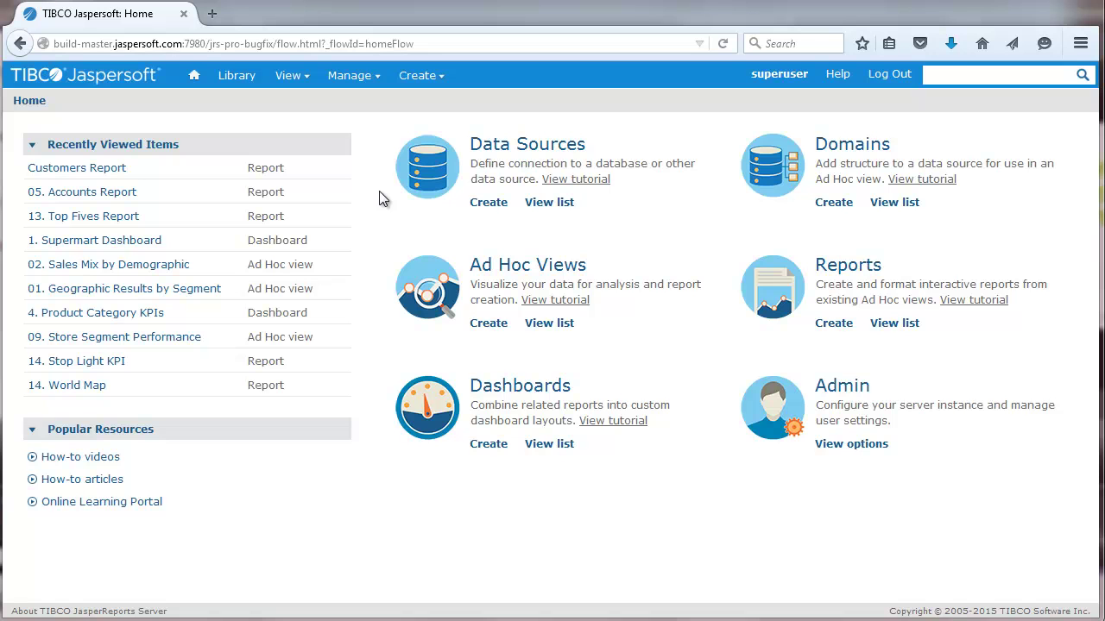
Step: Open View > Schedules to list all three scheduled report jobs
{"action": "mouse_move", "coordinate": [292, 75]}
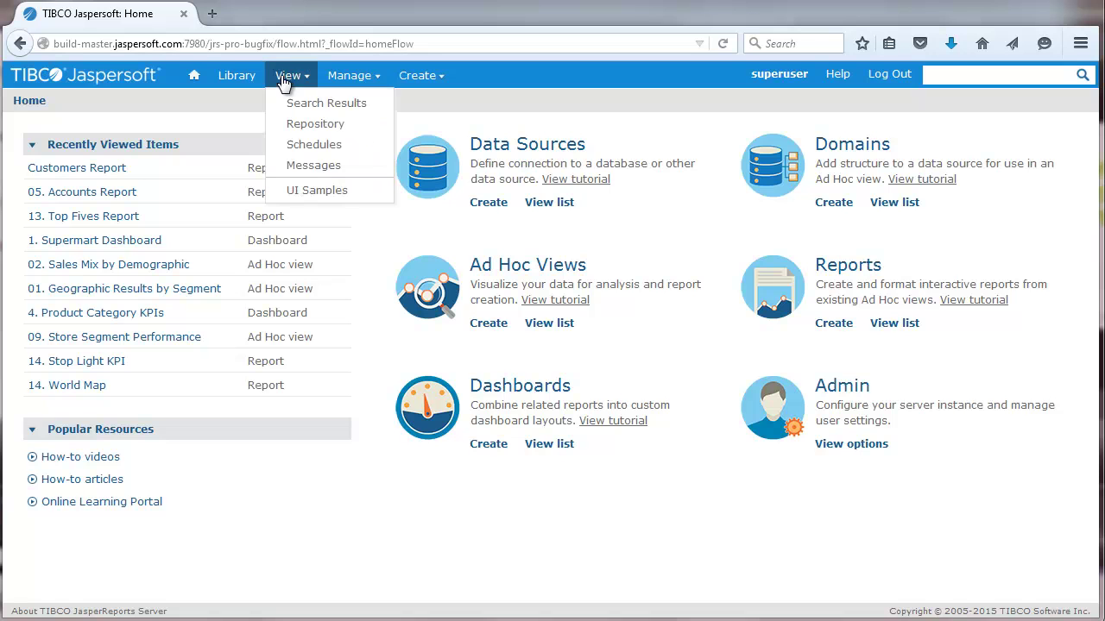
{"action": "left_click", "coordinate": [290, 146]}
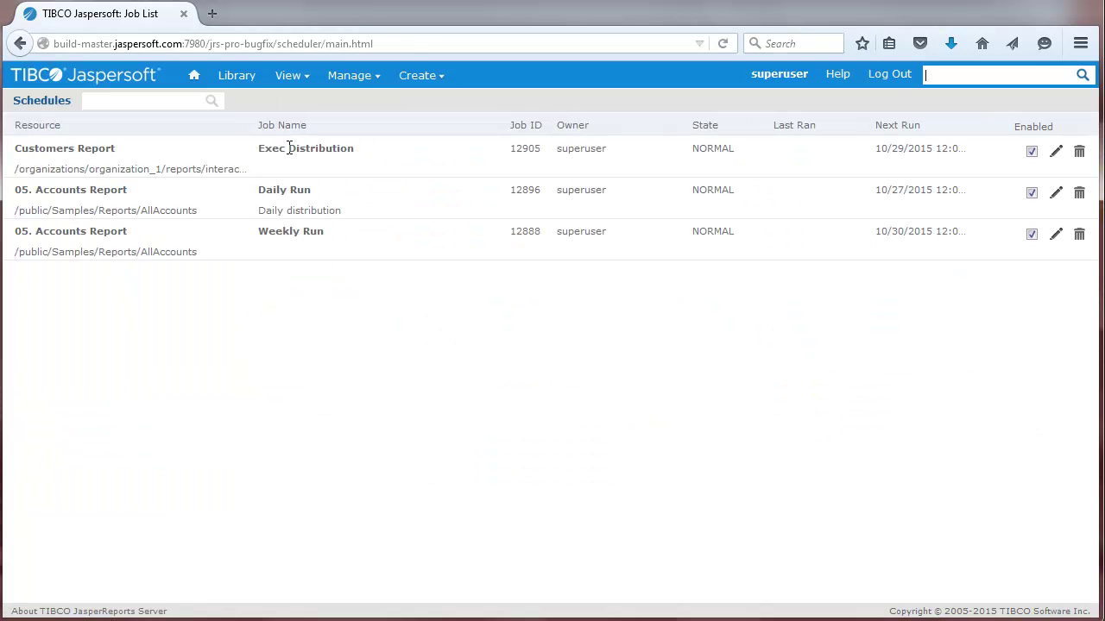